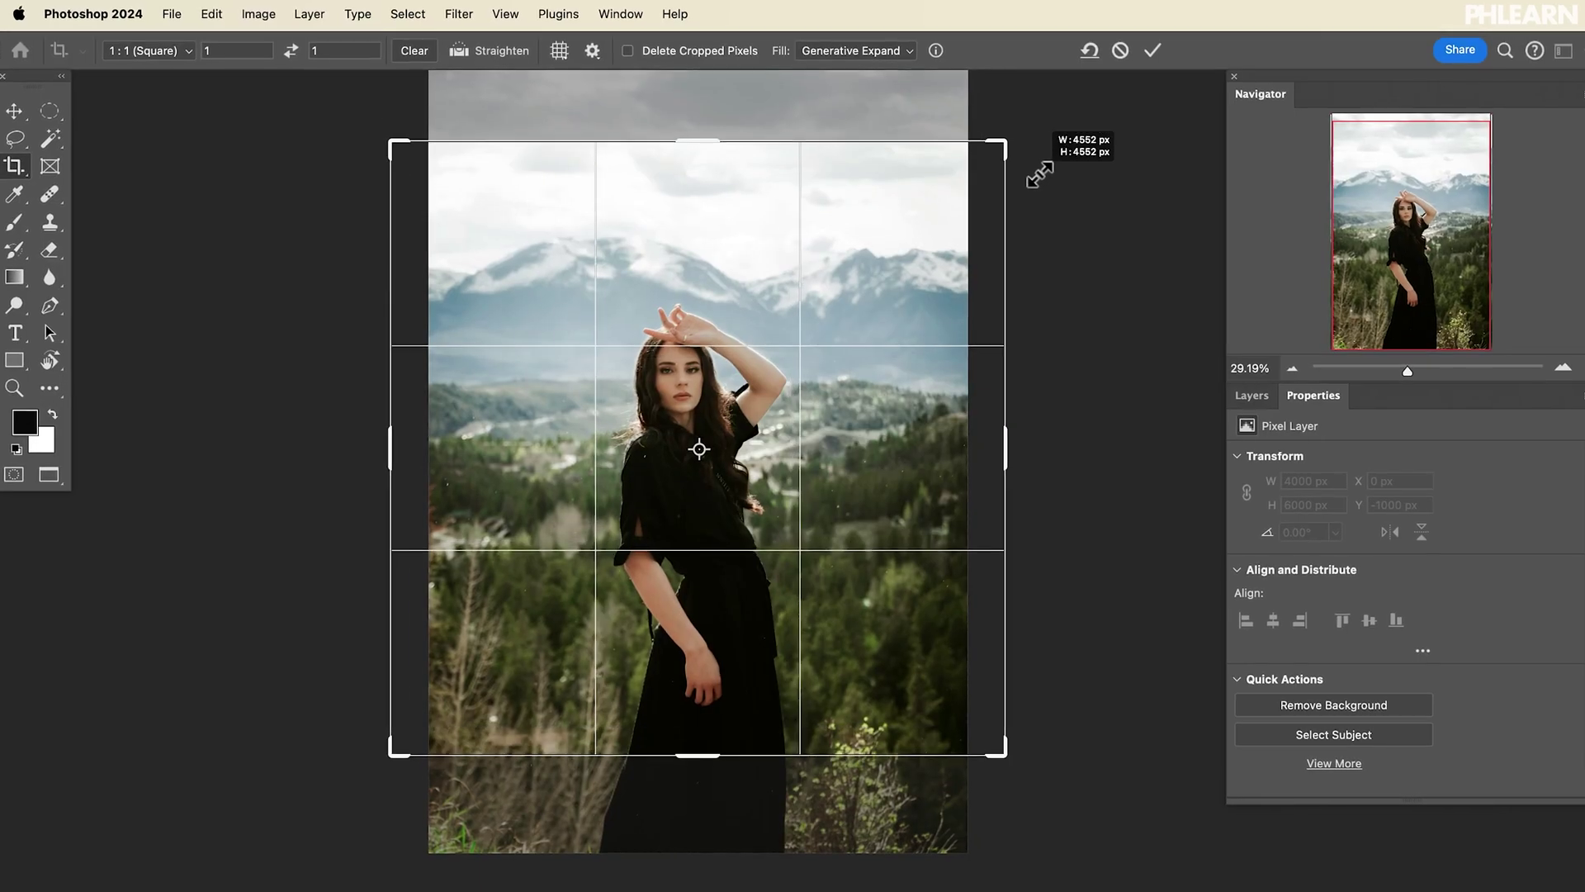
Drag the 1:1 crop's top-right corner out past the mountain portrait's edges
{"action": "left_click_drag", "start_coordinate": [1014, 184], "coordinate": [1059, 87]}
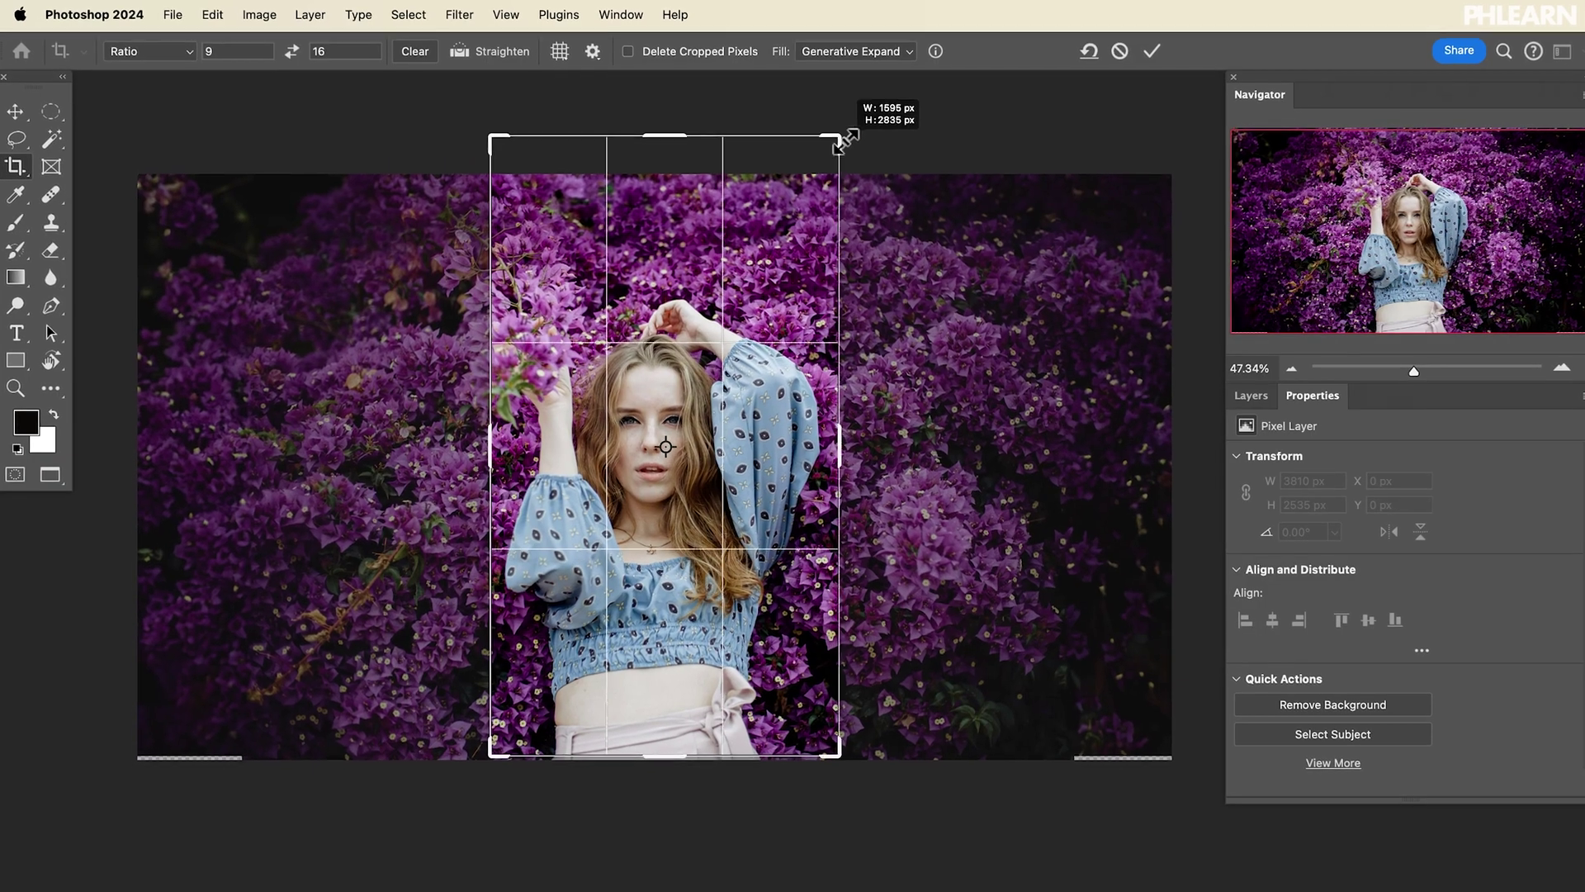
Widen the 9:16 crop past the photo and commit it to run Generative Expand
{"action": "left_click_drag", "start_coordinate": [839, 141], "coordinate": [875, 124]}
{"action": "key", "text": "Return"}
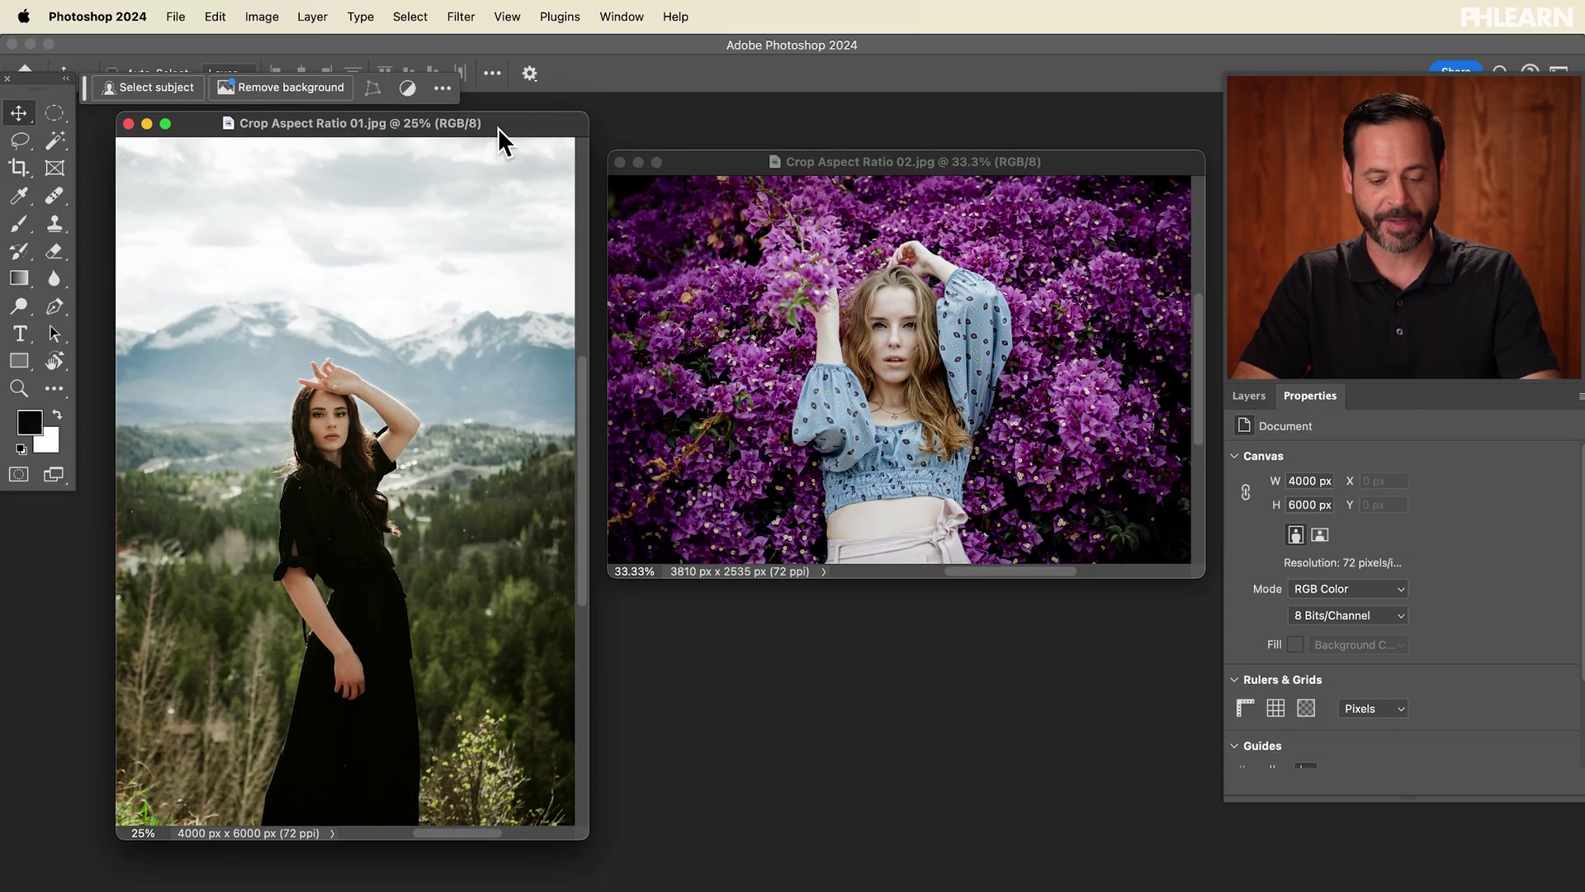
Show Crop Aspect Ratio 01.jpg in full-screen mode, zoom to inspect, and pick the Crop tool
{"action": "key", "text": "f"}
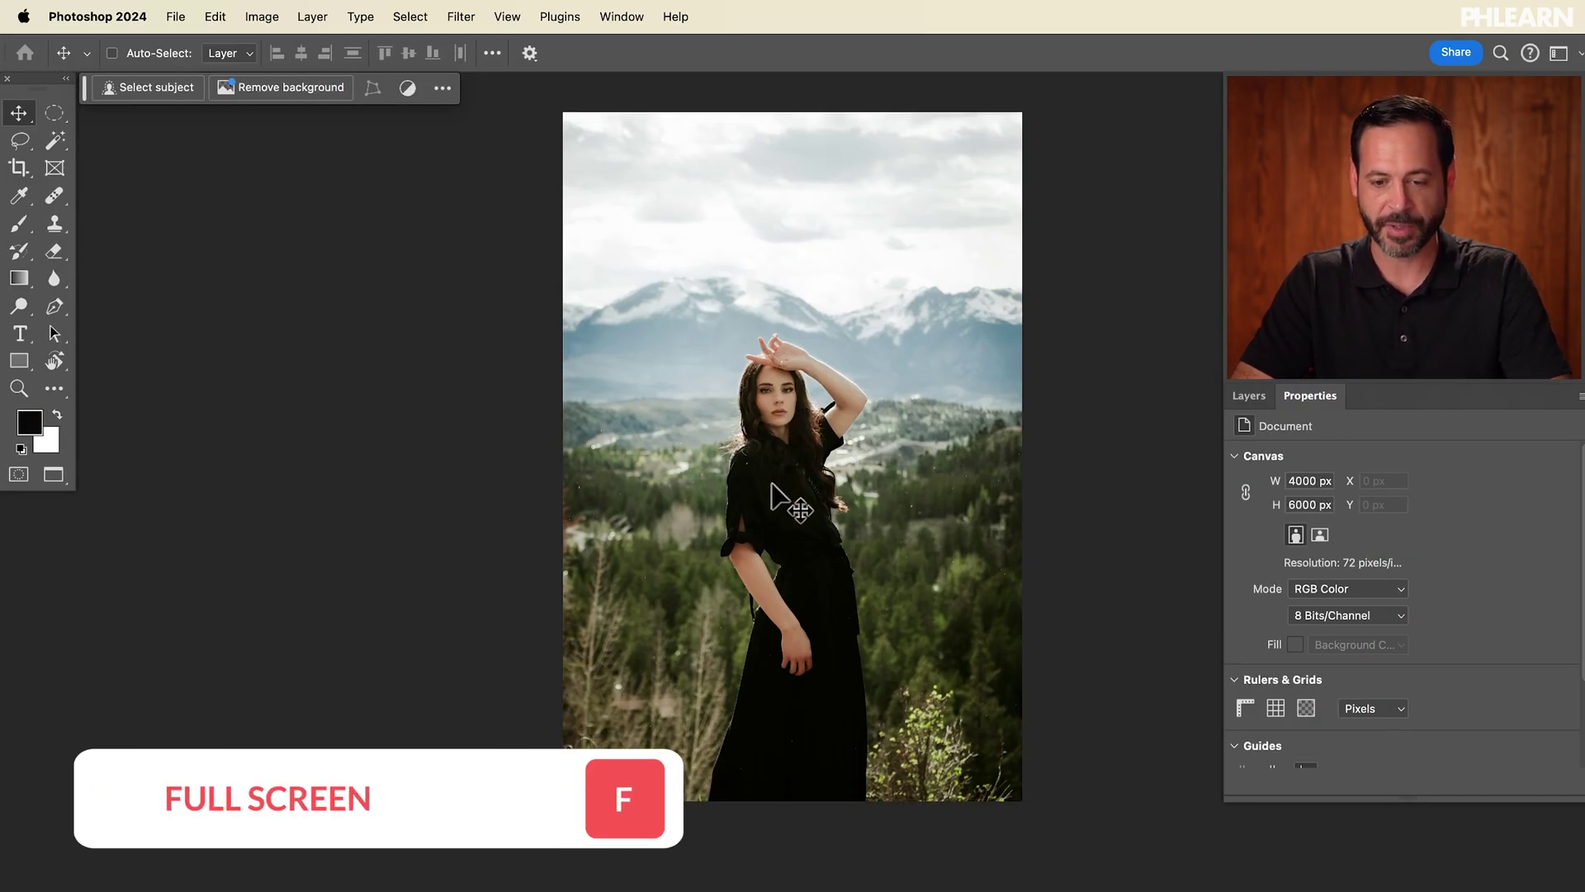
{"action": "scroll", "coordinate": [772, 495], "scroll_direction": "up", "scroll_amount": 5}
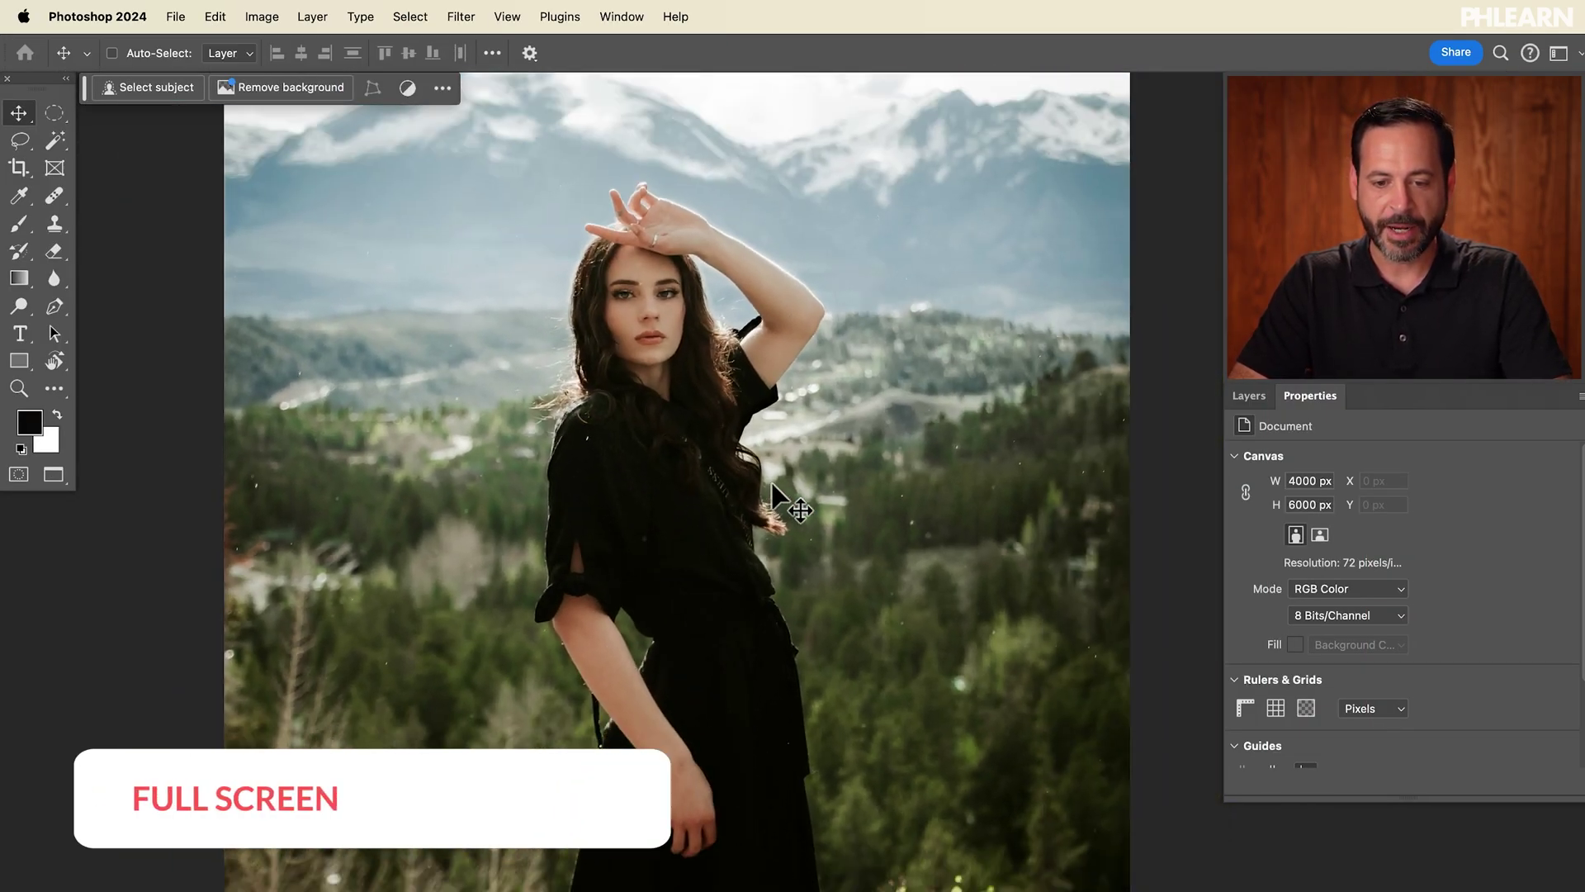
{"action": "scroll", "coordinate": [772, 496], "scroll_direction": "down", "scroll_amount": 5}
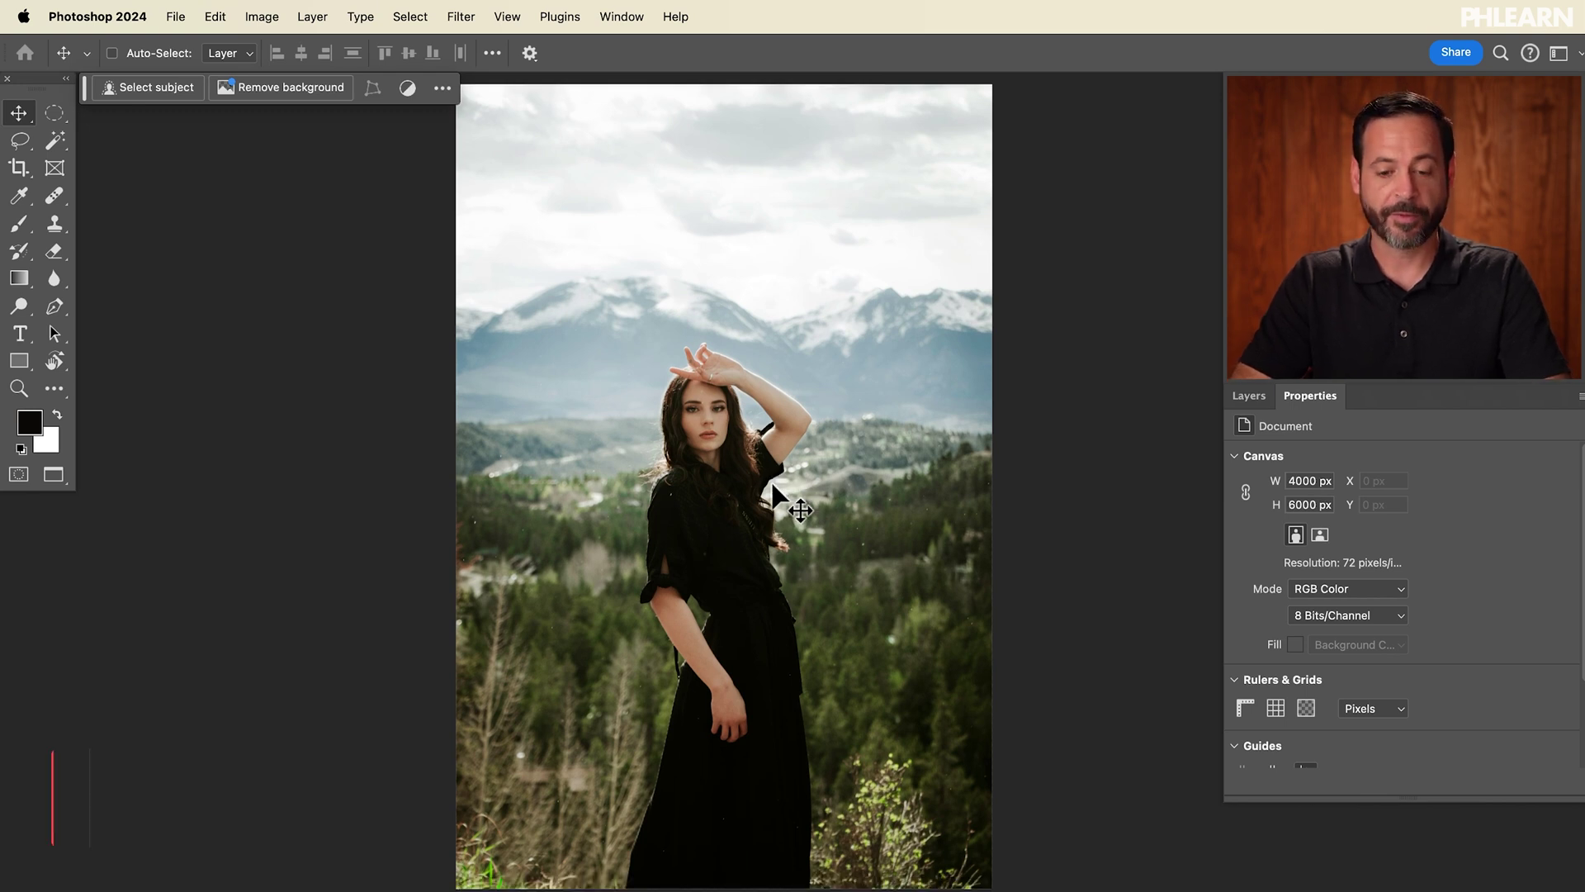
{"action": "key", "text": "c"}
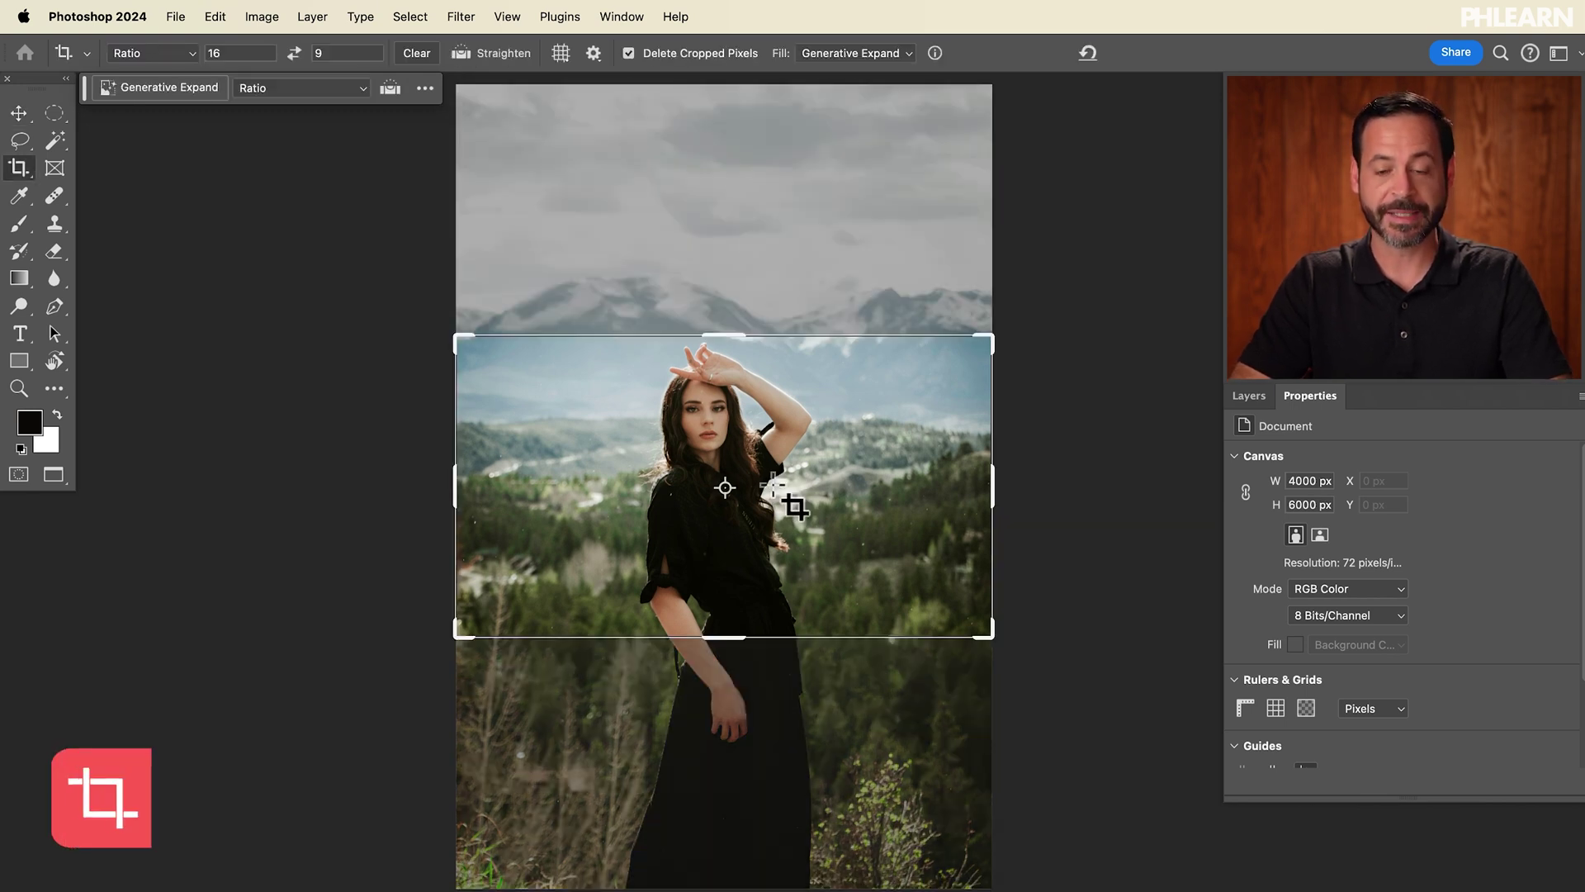
{"action": "right_click", "coordinate": [24, 184]}
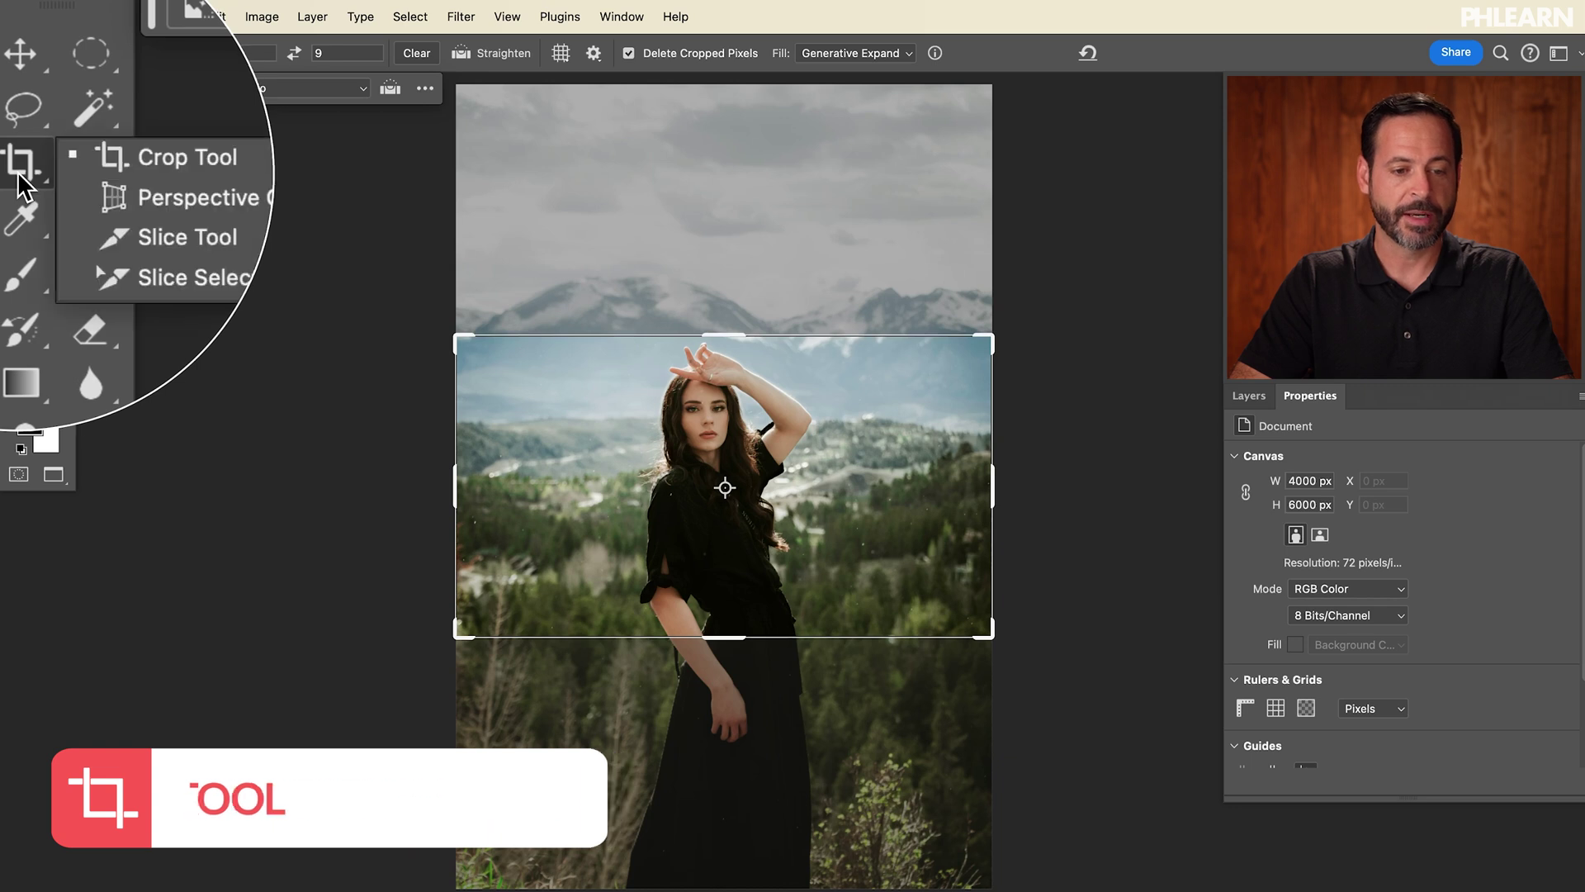
{"action": "left_click", "coordinate": [92, 169]}
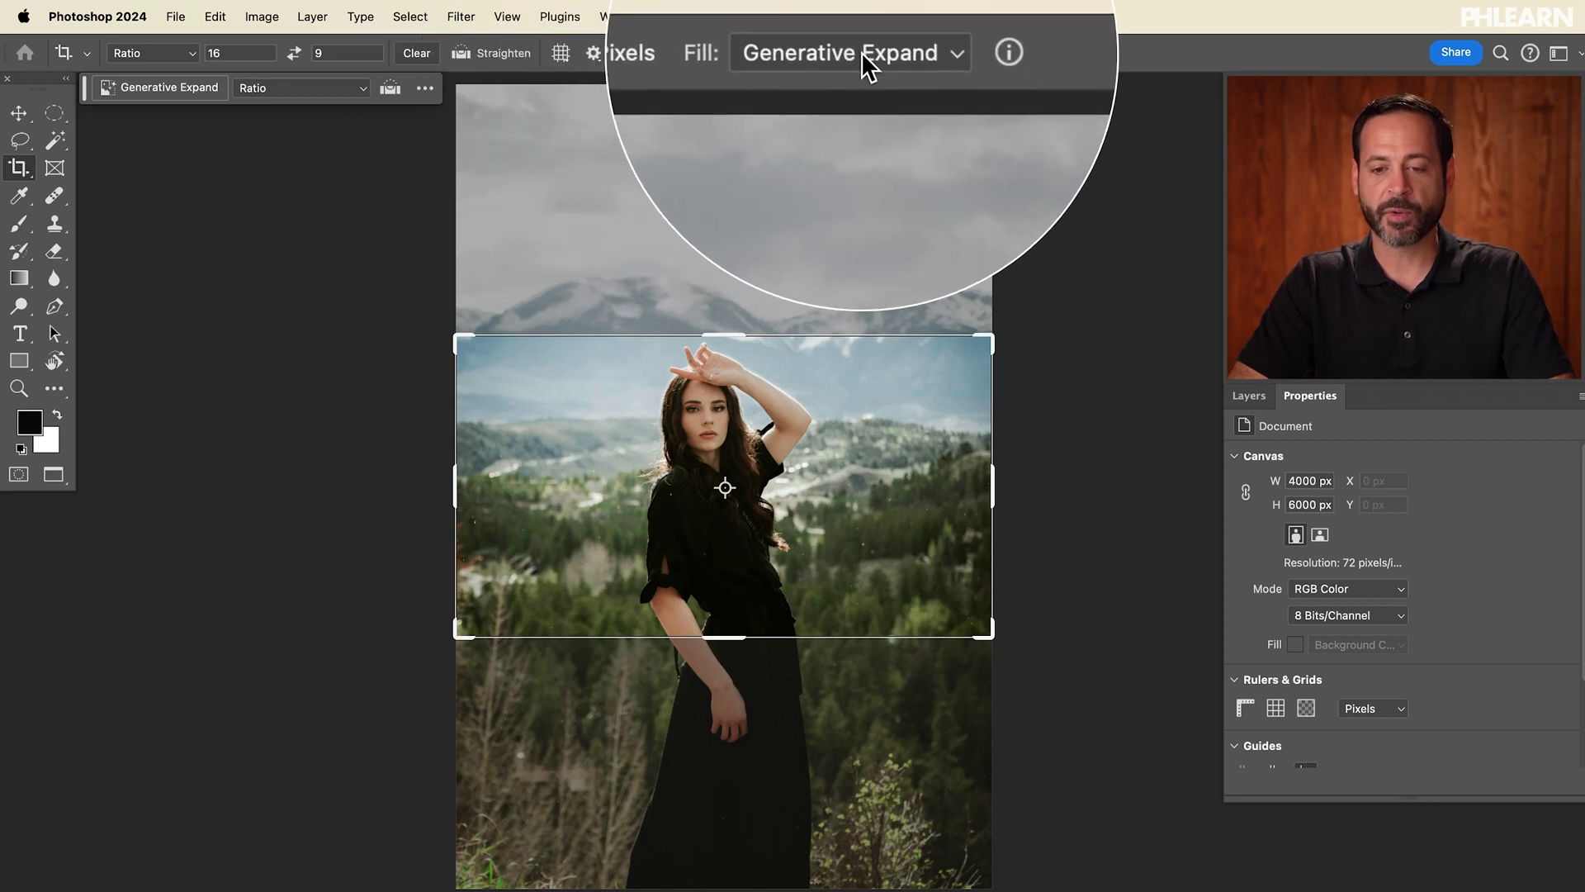
{"action": "left_click", "coordinate": [864, 58]}
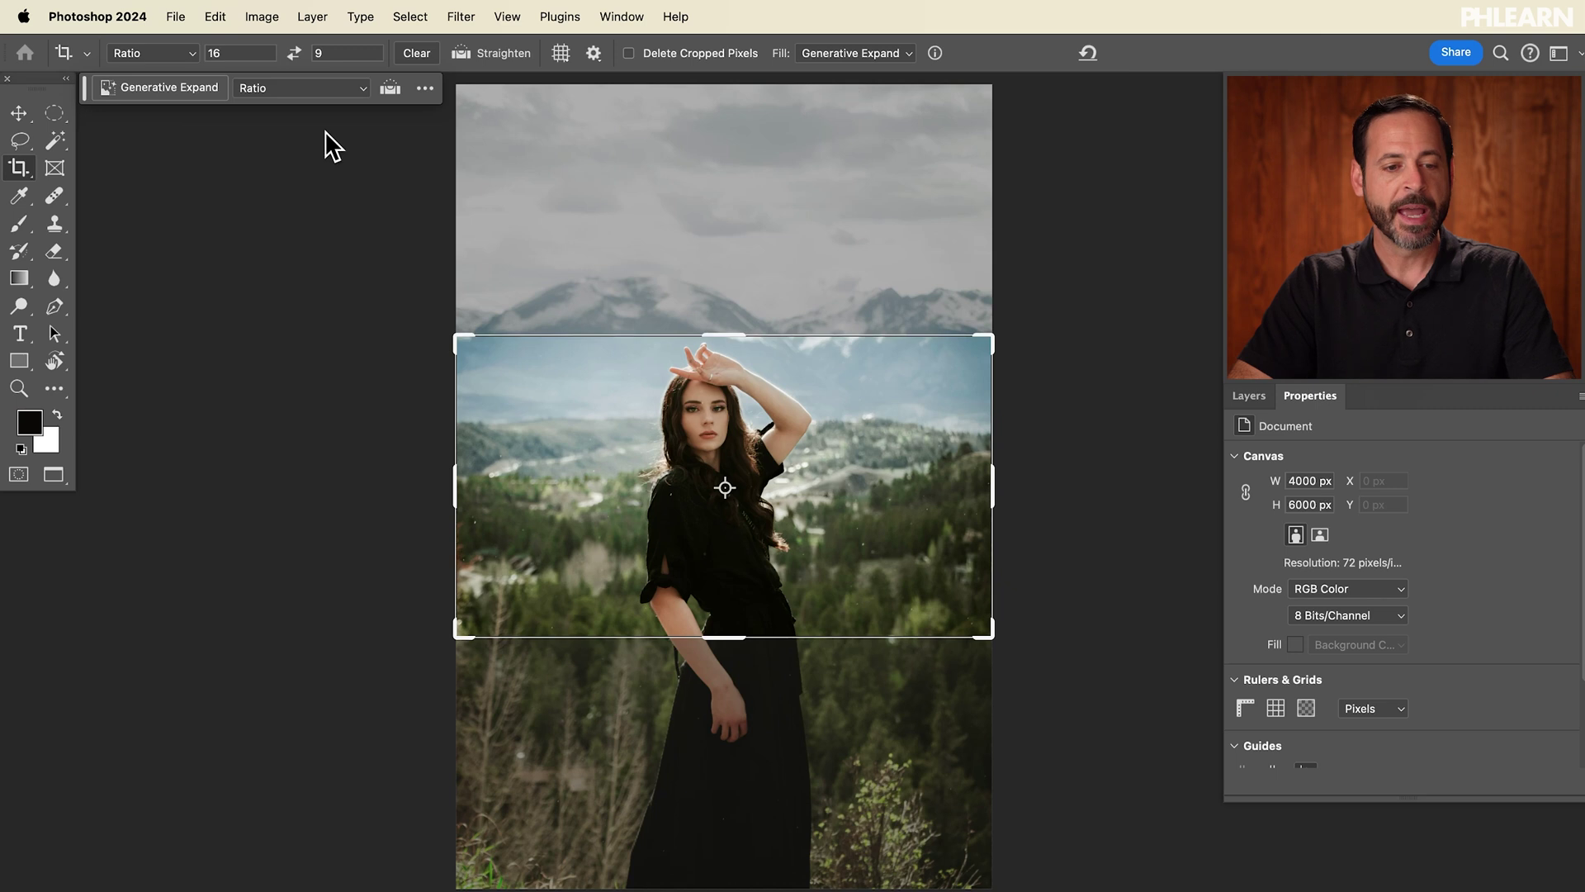
{"action": "left_click", "coordinate": [155, 55]}
{"action": "scroll", "coordinate": [153, 53], "scroll_direction": "up", "scroll_amount": 5}
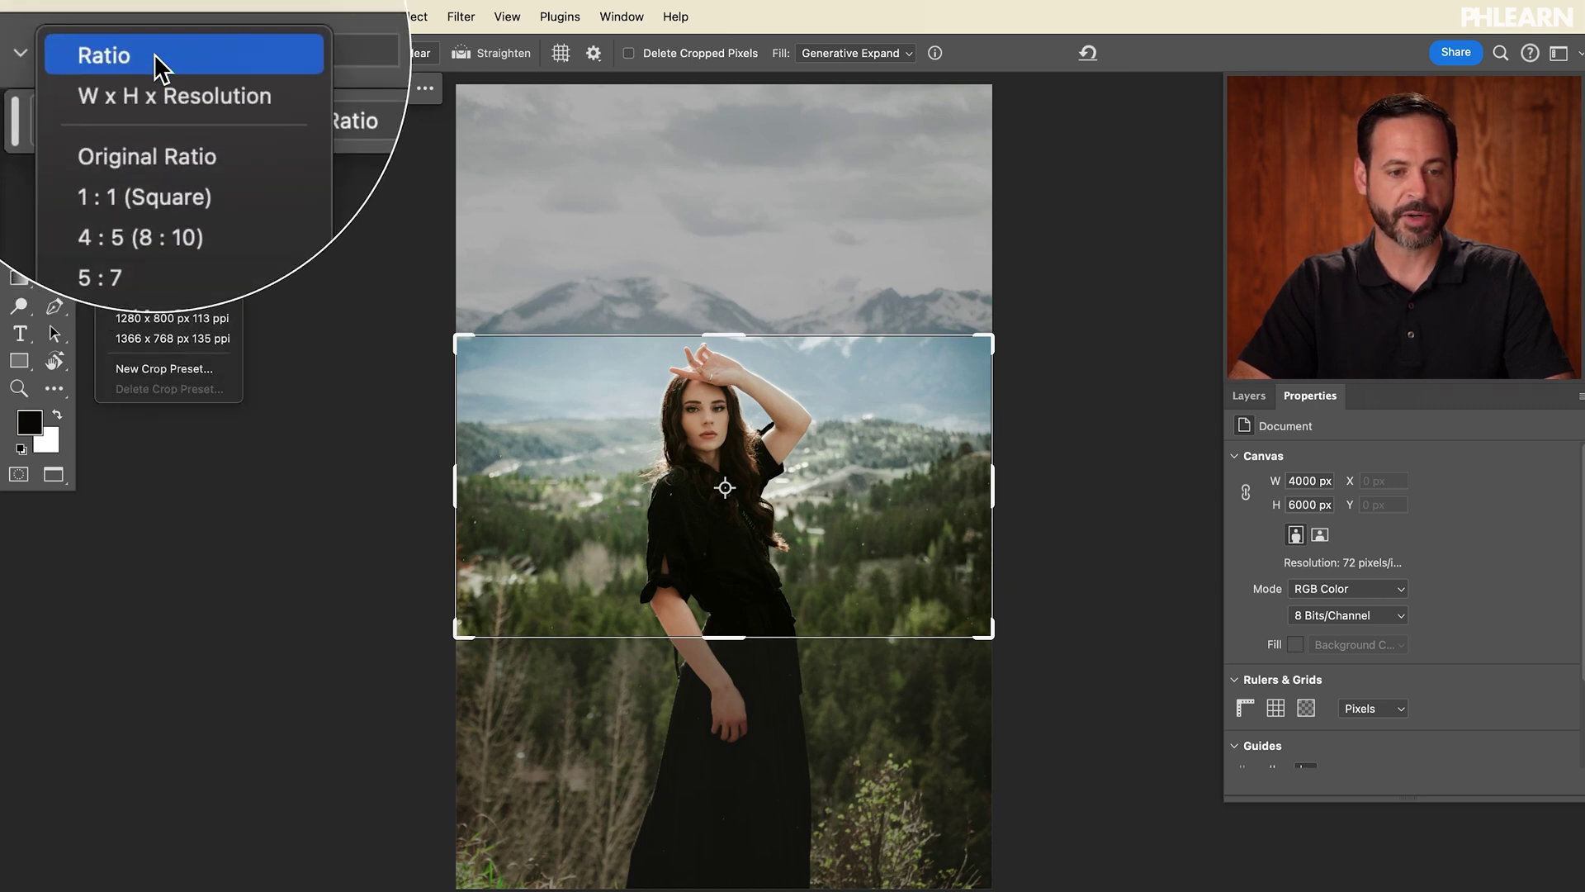
{"action": "left_click", "coordinate": [153, 53]}
{"action": "left_click", "coordinate": [150, 51]}
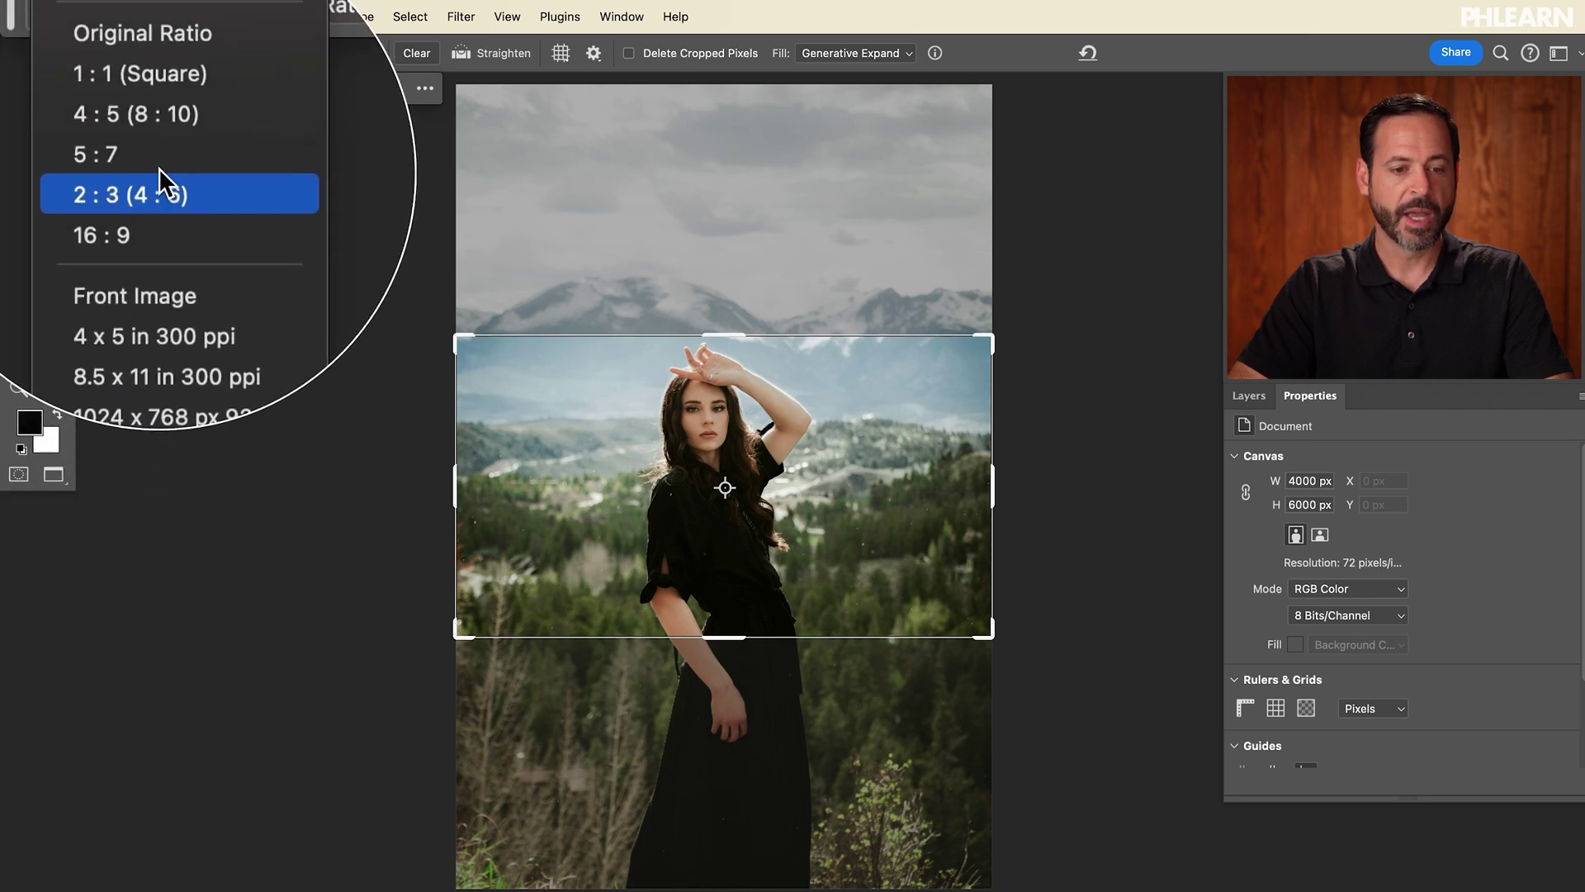
{"action": "left_click", "coordinate": [152, 52]}
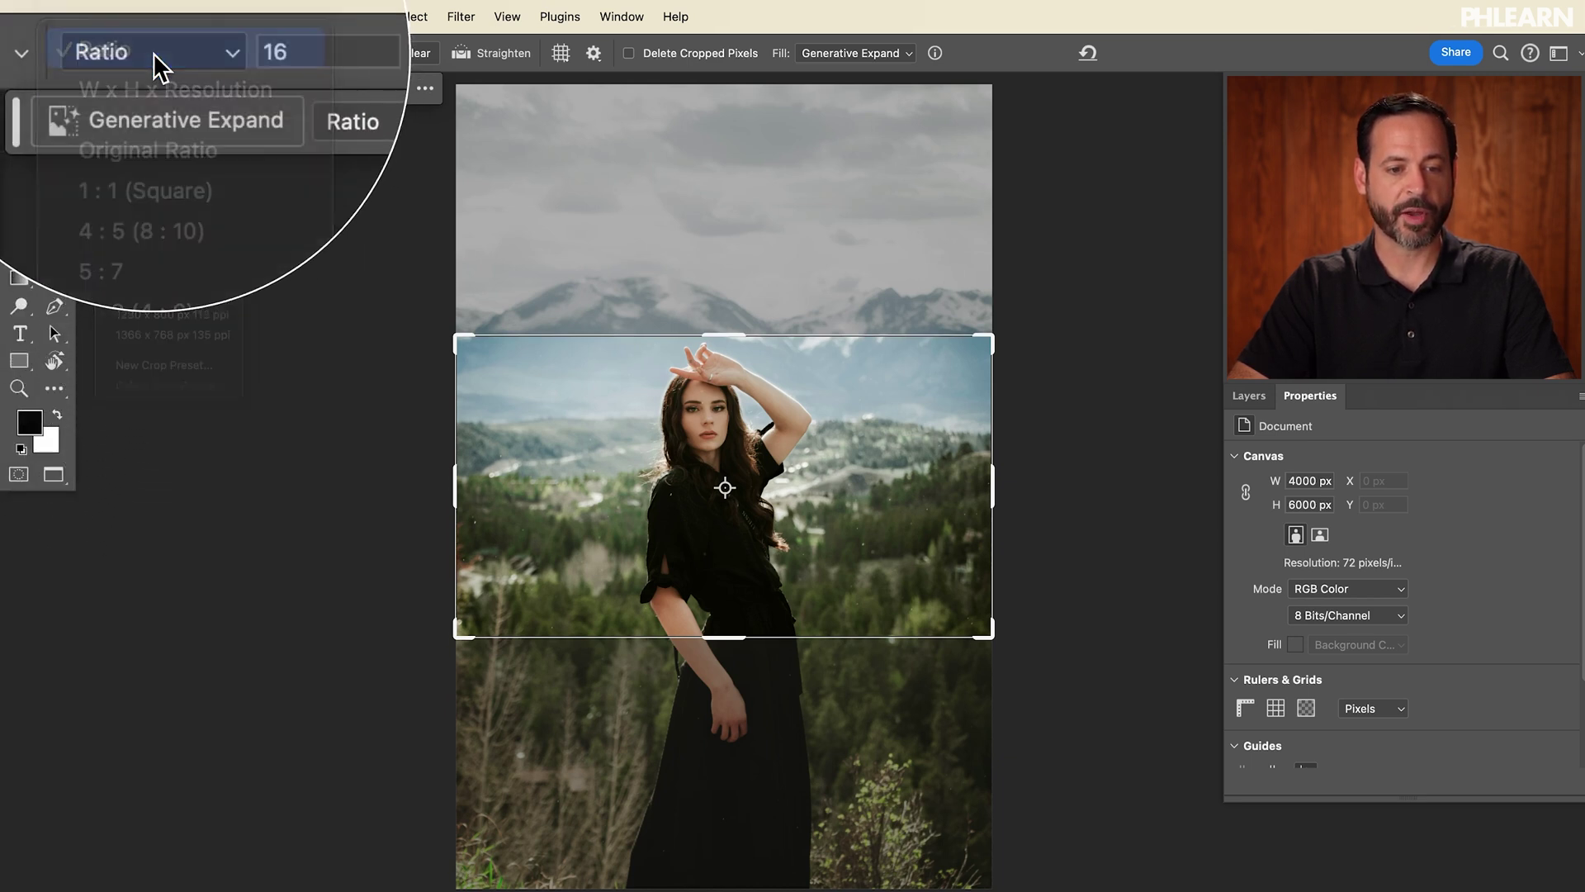
{"action": "left_click", "coordinate": [239, 56]}
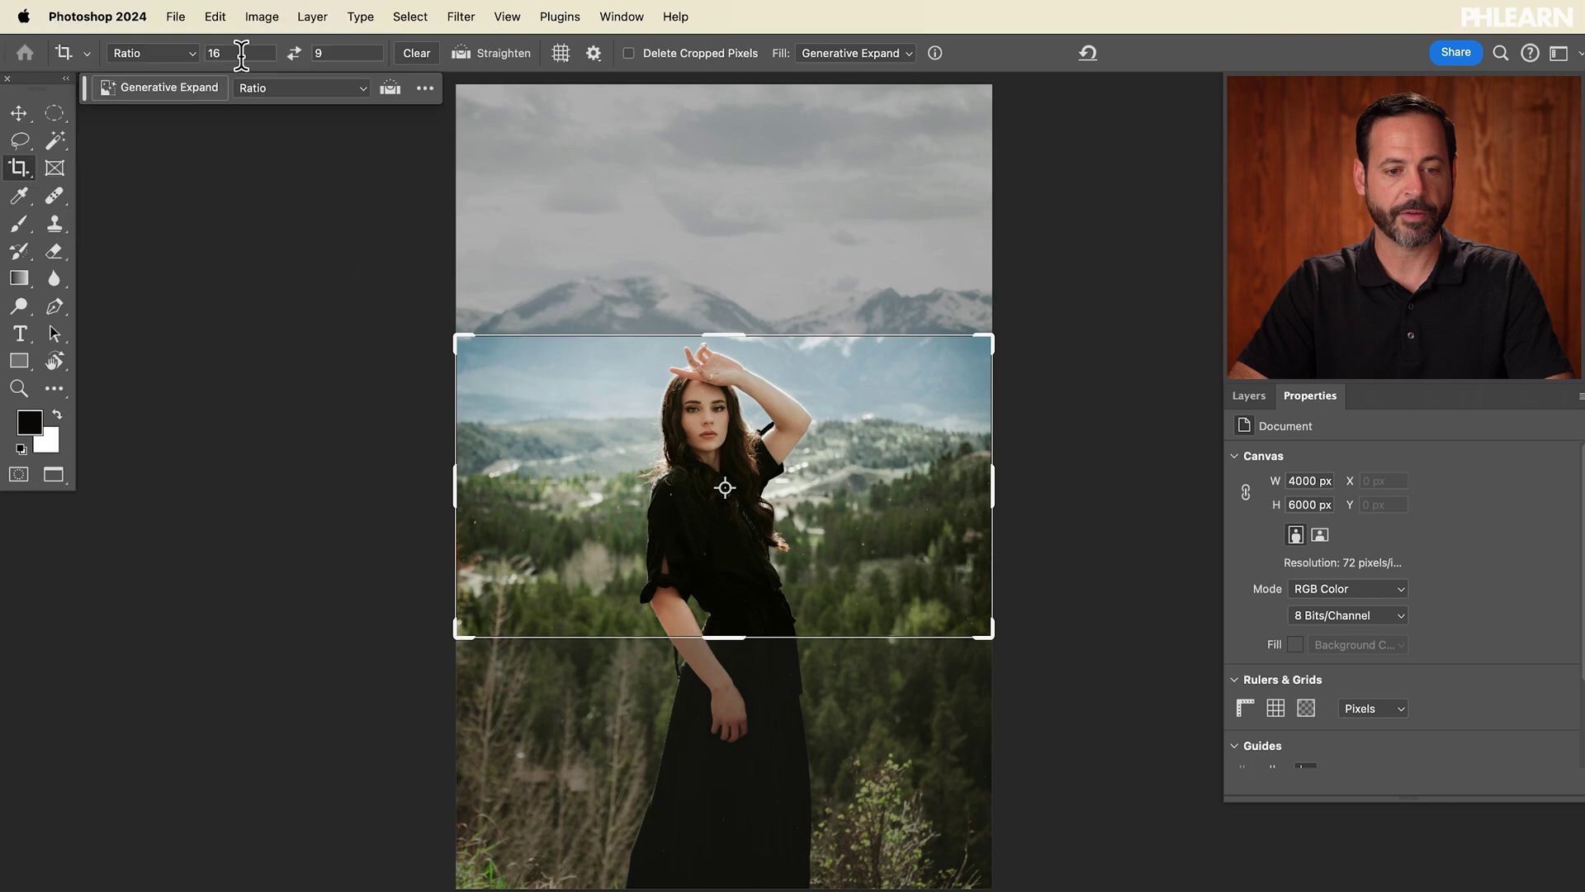
Enter a 1:1 ratio and commit the square crop of the mountain portrait
{"action": "type", "text": "1"}
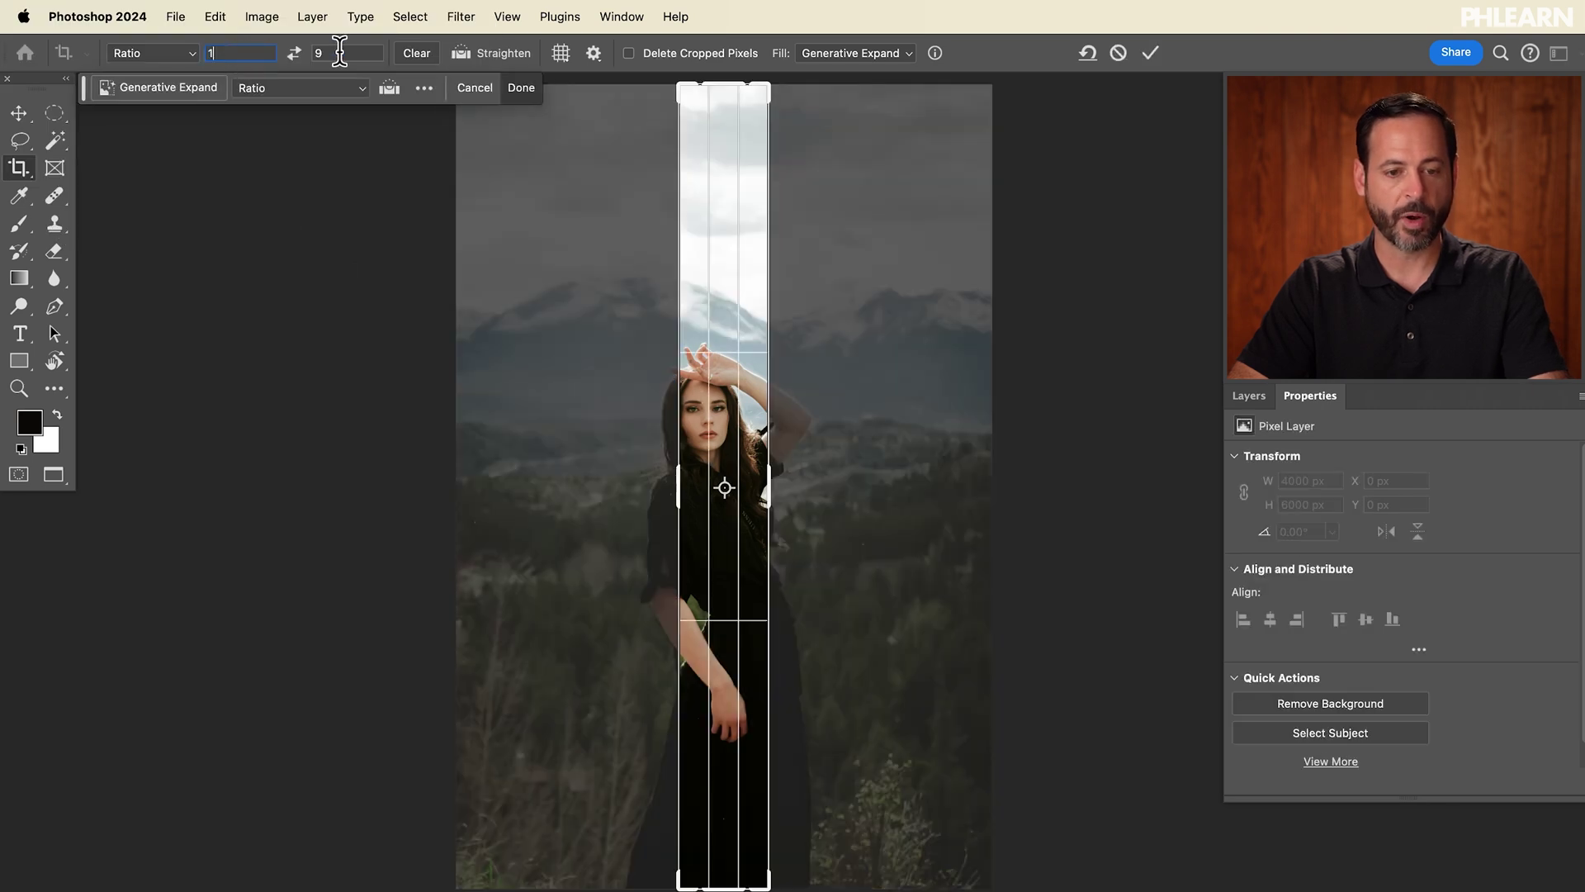
{"action": "type", "text": "1"}
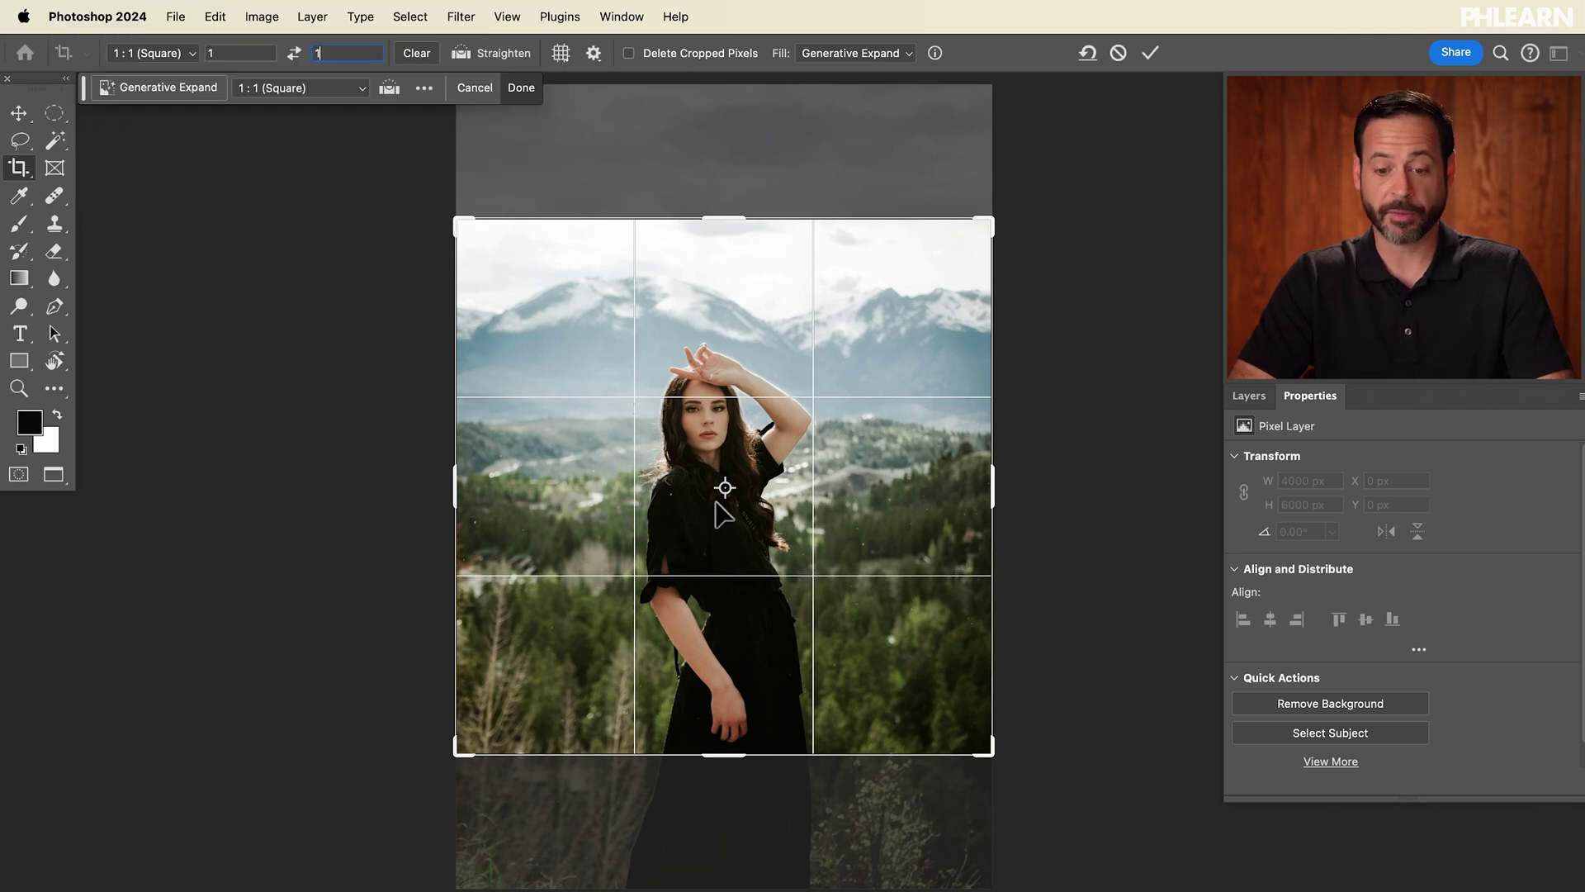
{"action": "left_click", "coordinate": [1146, 52]}
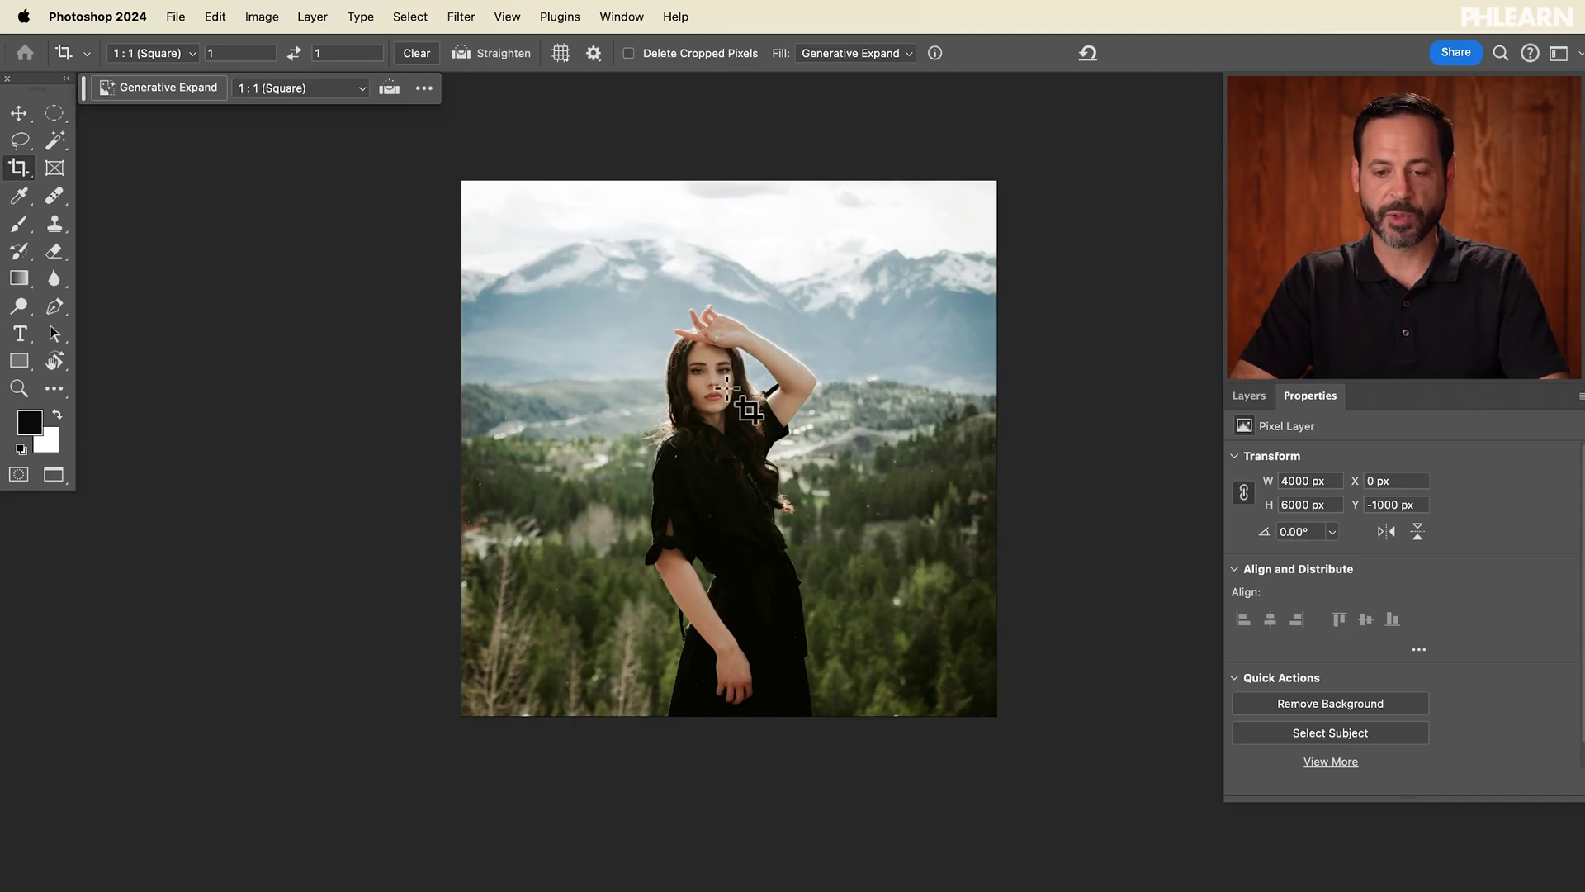
Drag the square crop's top-right handle beyond both image sides and nudge the photo inside
{"action": "left_click", "coordinate": [726, 388]}
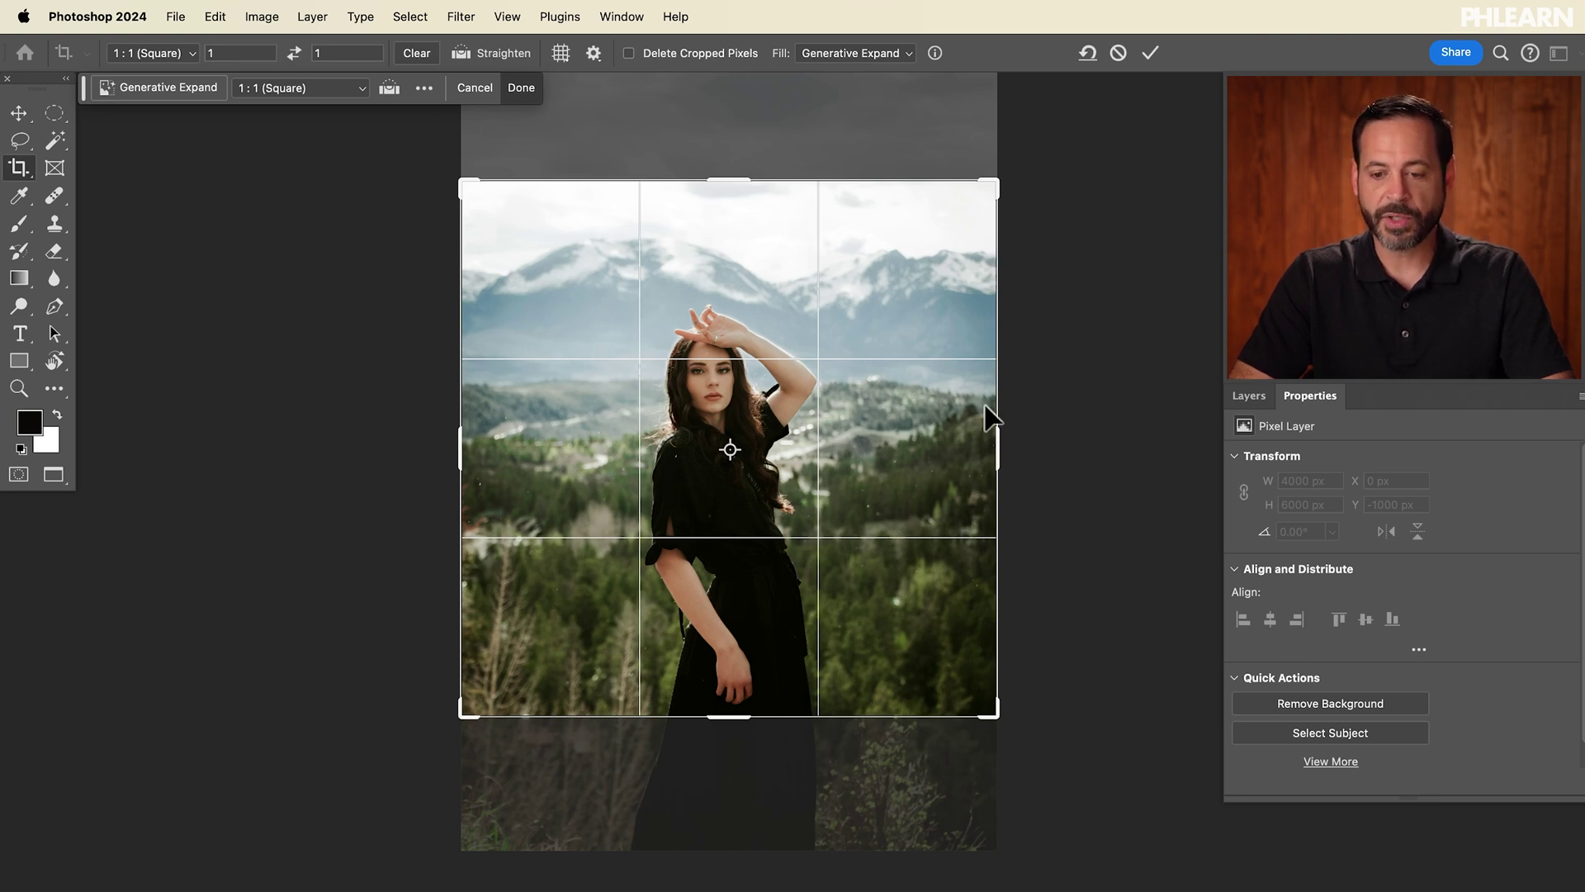
{"action": "scroll", "coordinate": [900, 326], "scroll_direction": "right", "scroll_amount": 2}
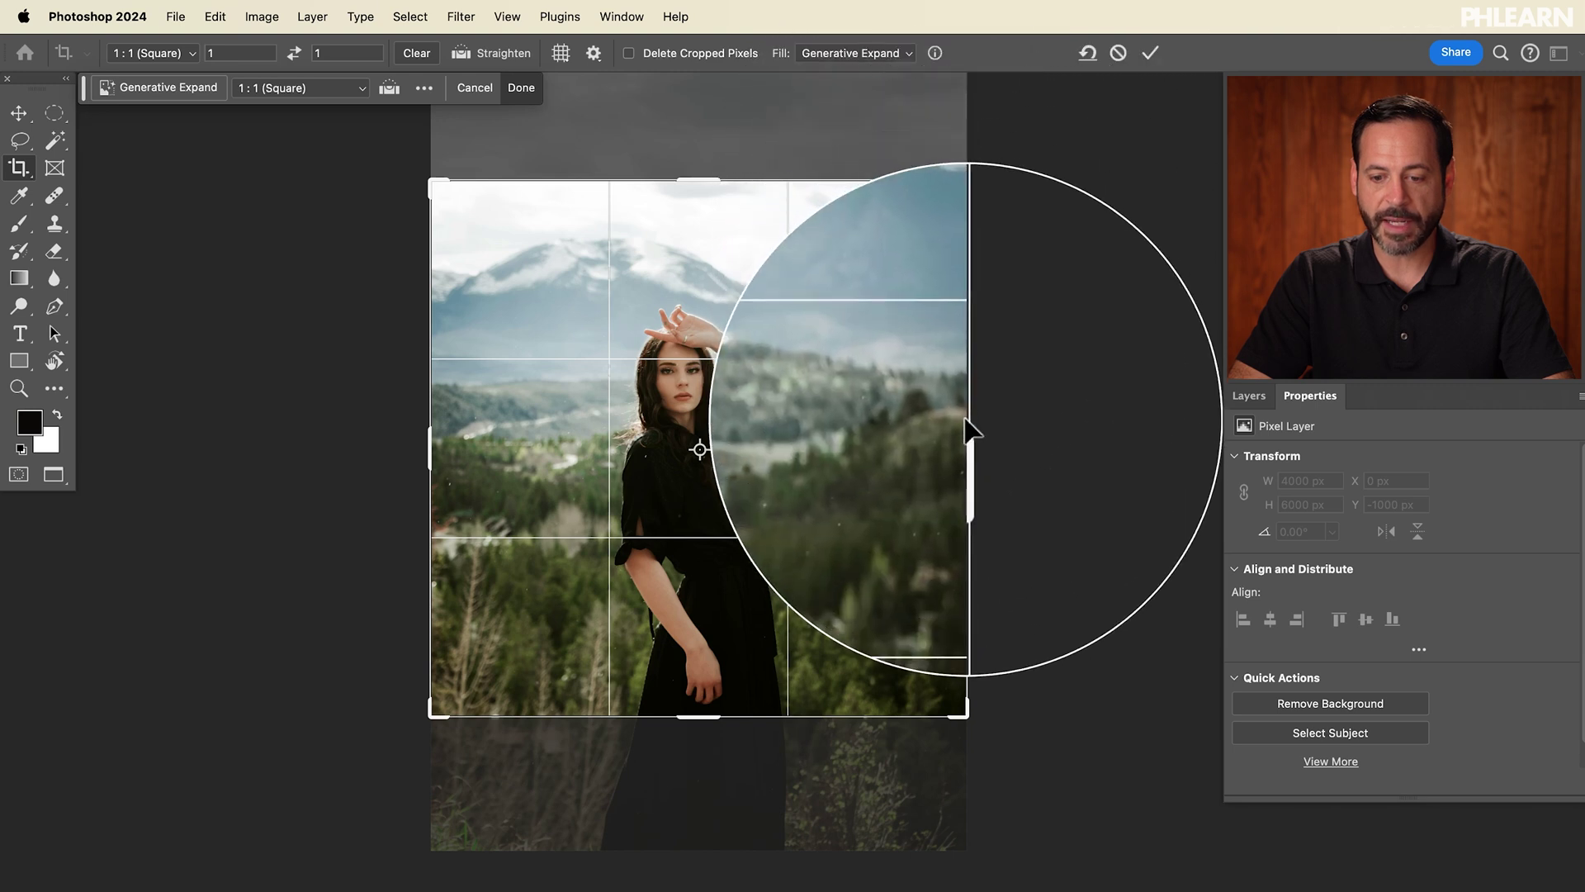
{"action": "left_click_drag", "start_coordinate": [967, 180], "coordinate": [1110, 144]}
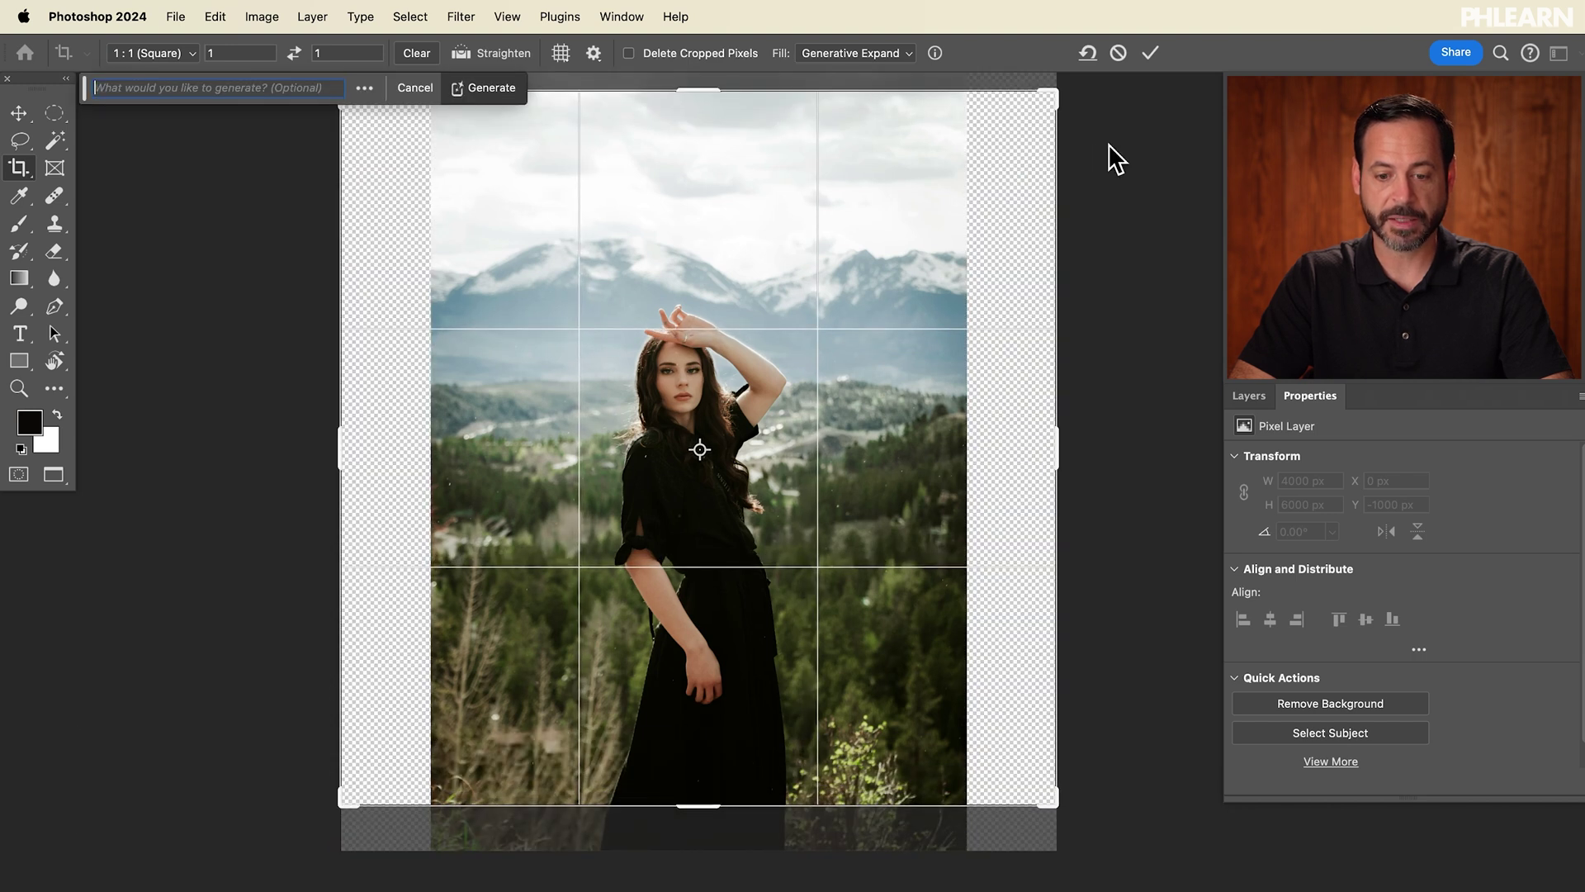
{"action": "left_click_drag", "start_coordinate": [906, 371], "coordinate": [918, 359]}
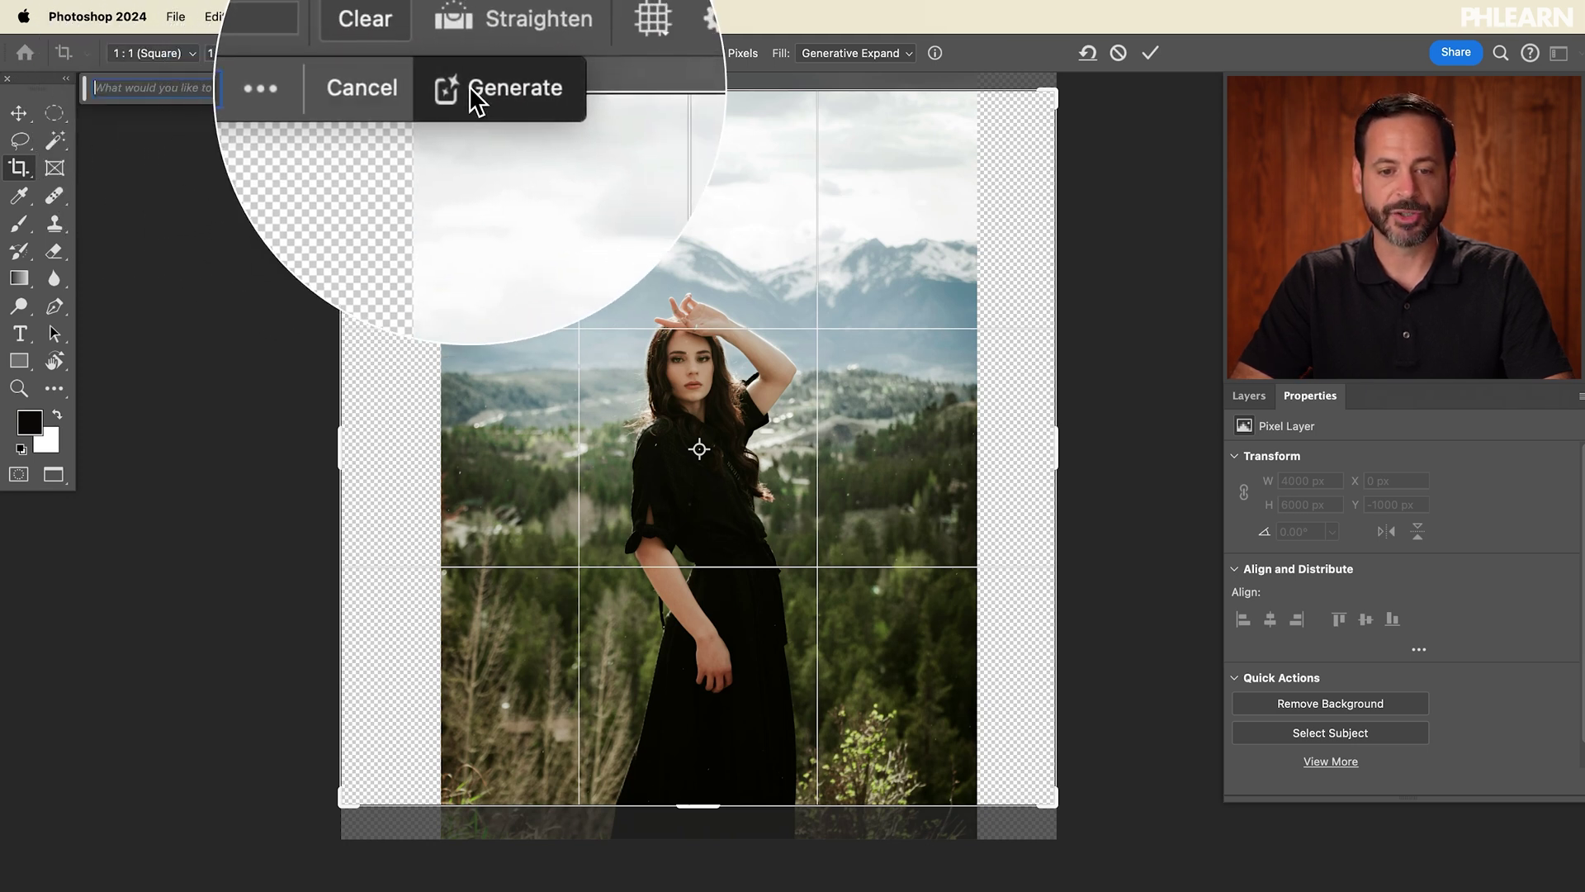
Generate with a blank prompt to fill the transparent side strips
{"action": "left_click", "coordinate": [472, 89]}
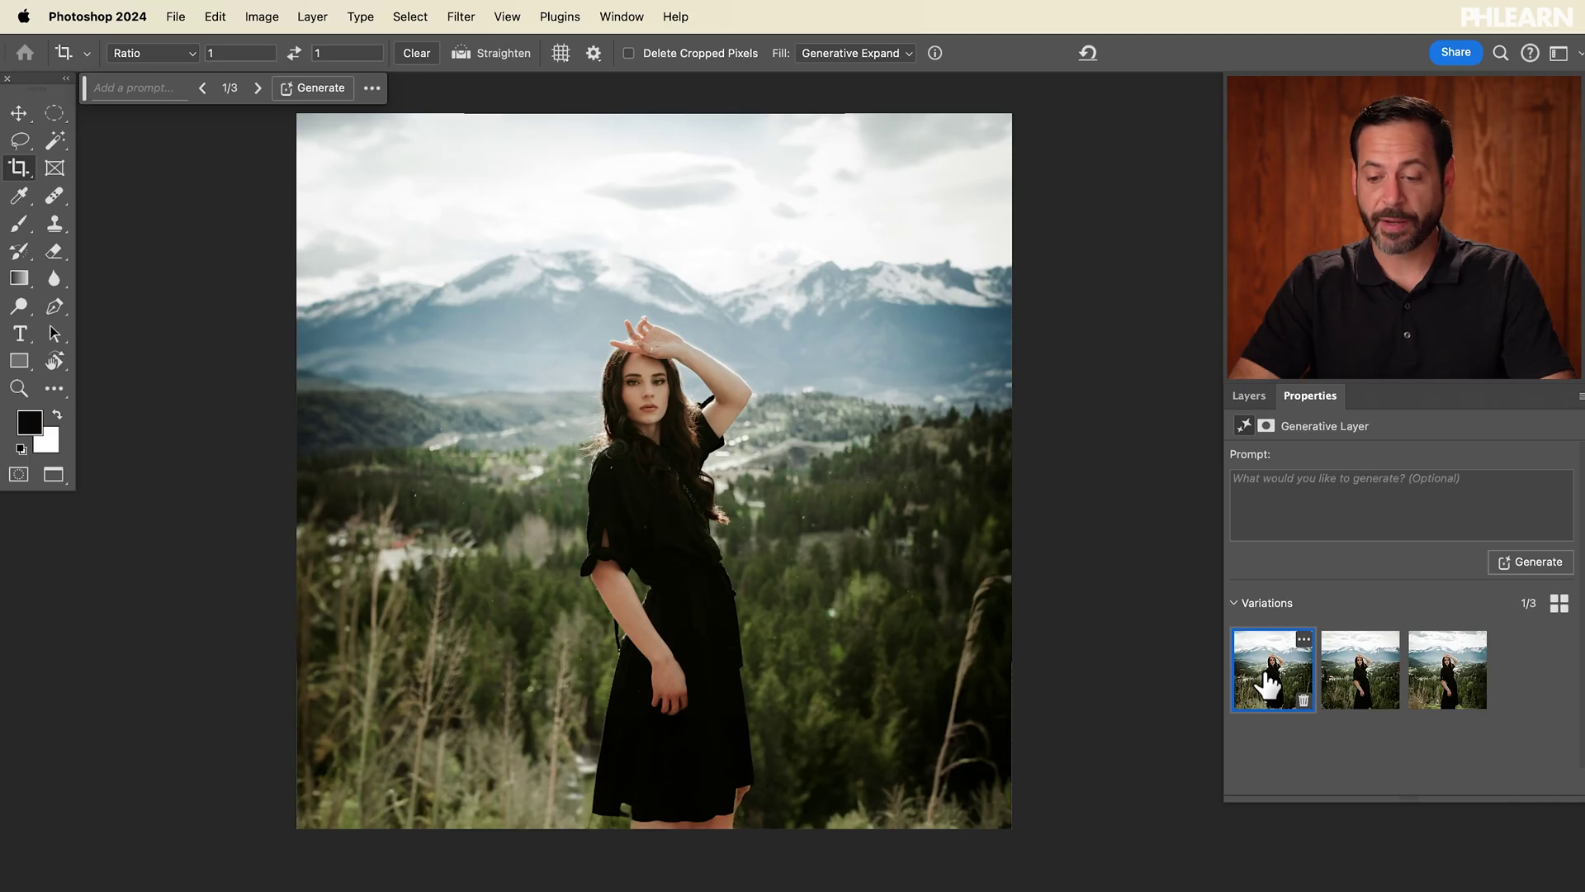
Pick the third Variations thumbnail, then apply a 5:7 crop around the model
{"action": "left_click", "coordinate": [1349, 685]}
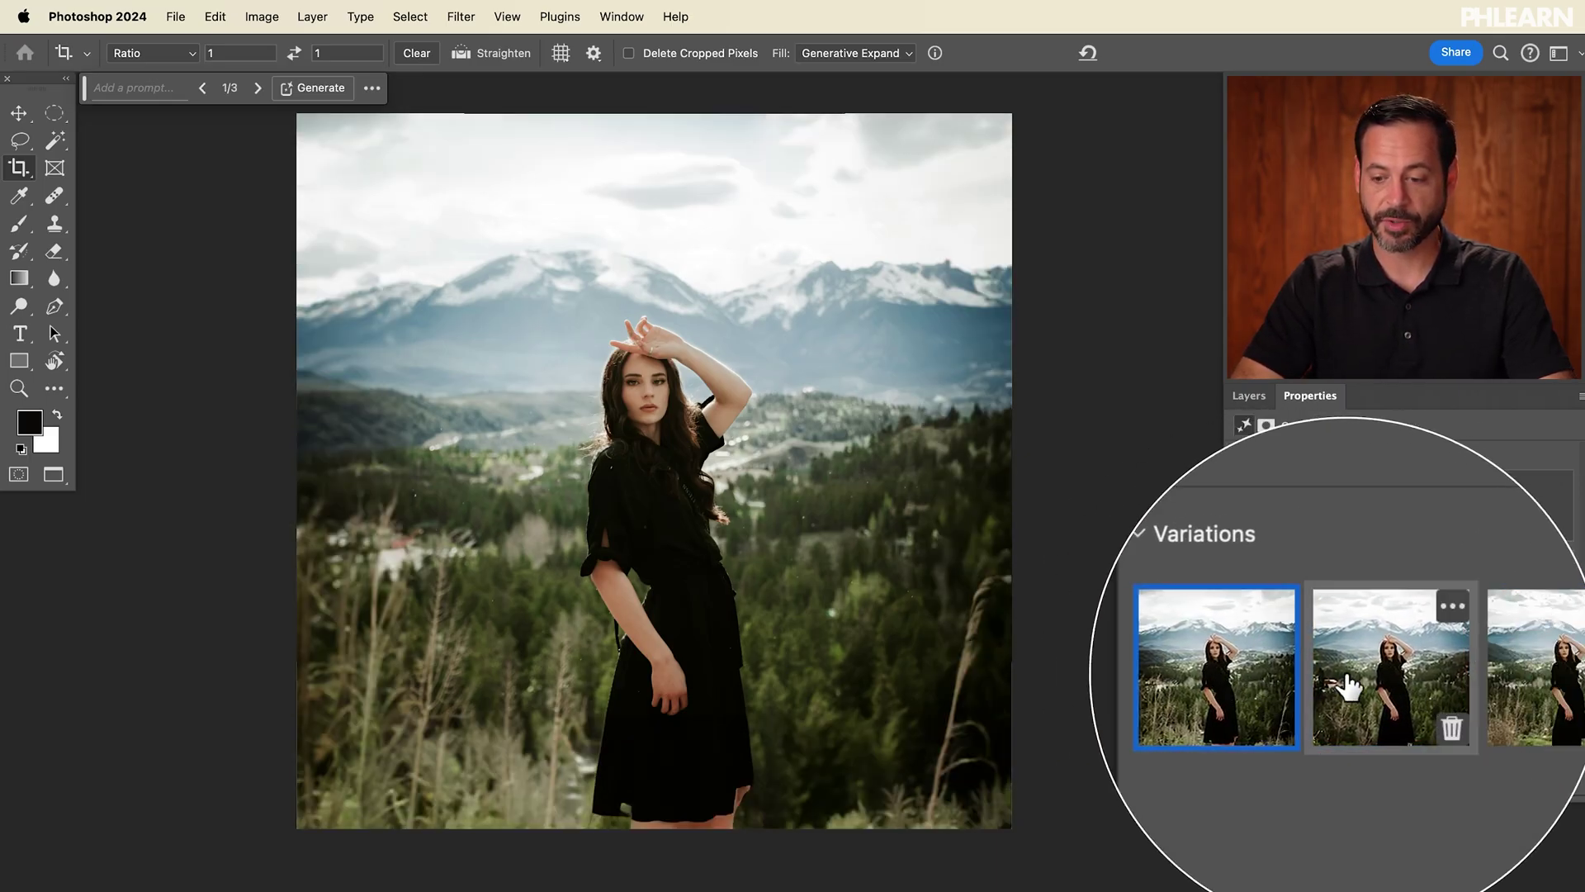
{"action": "left_click", "coordinate": [1453, 690]}
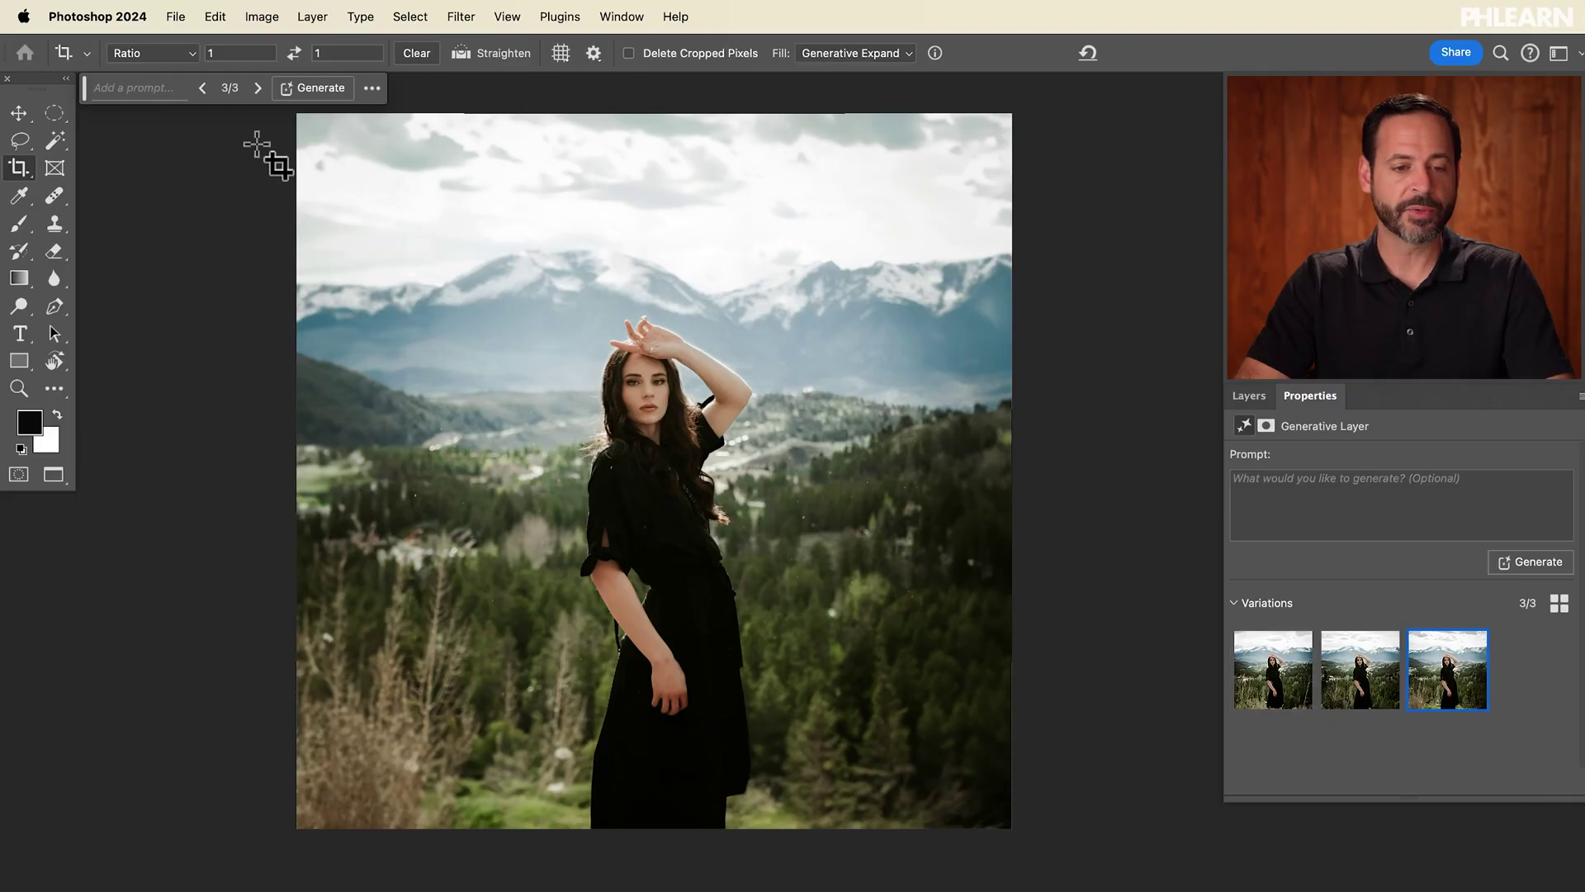
{"action": "left_click", "coordinate": [153, 53]}
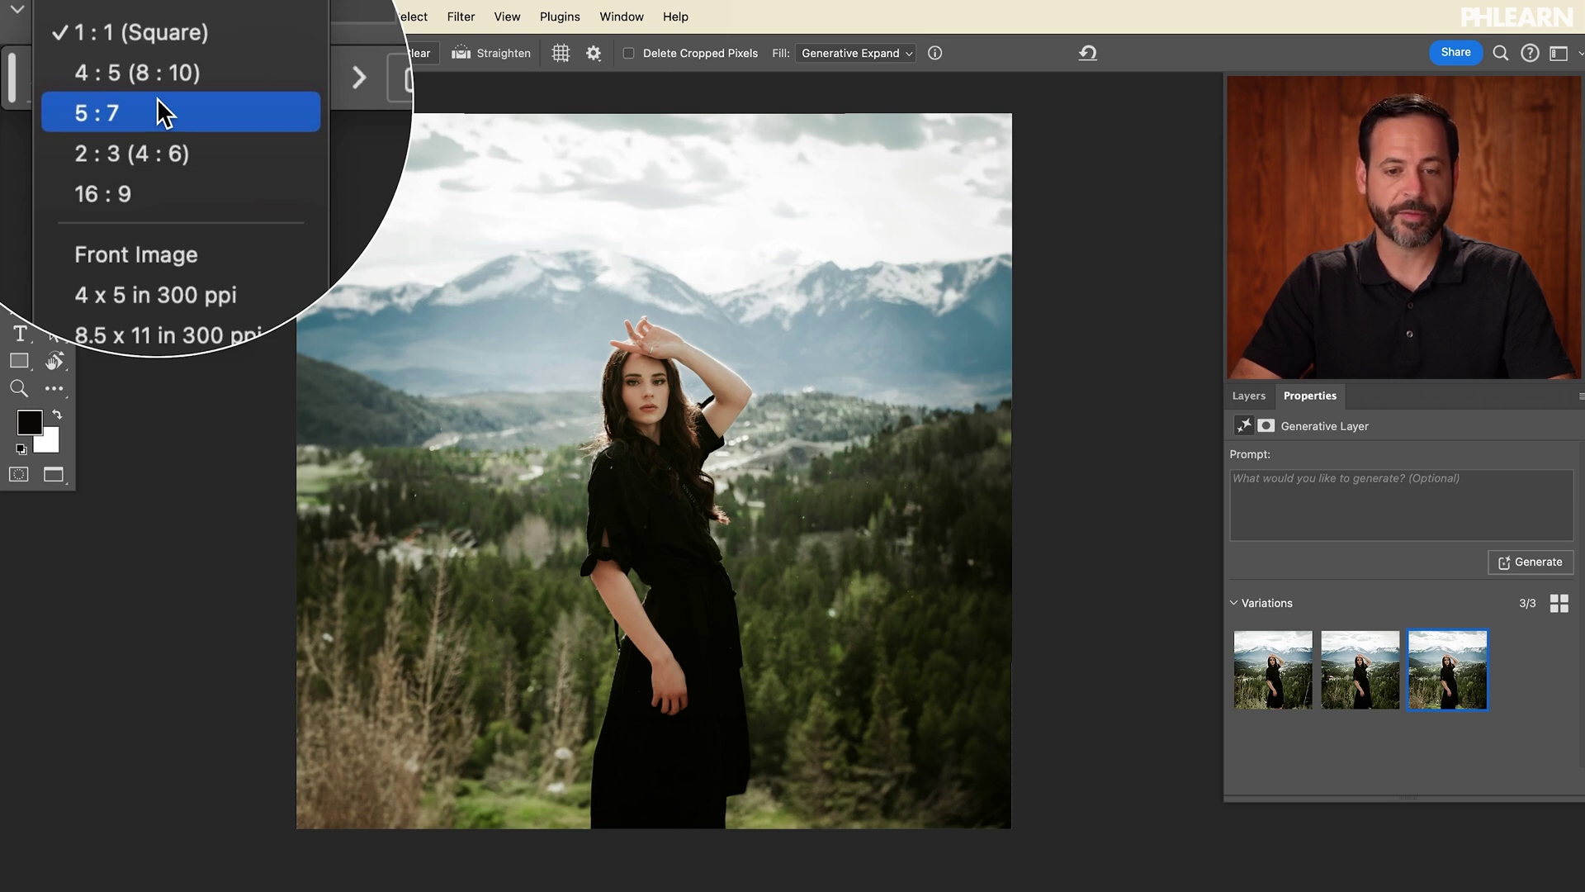
{"action": "left_click", "coordinate": [157, 97]}
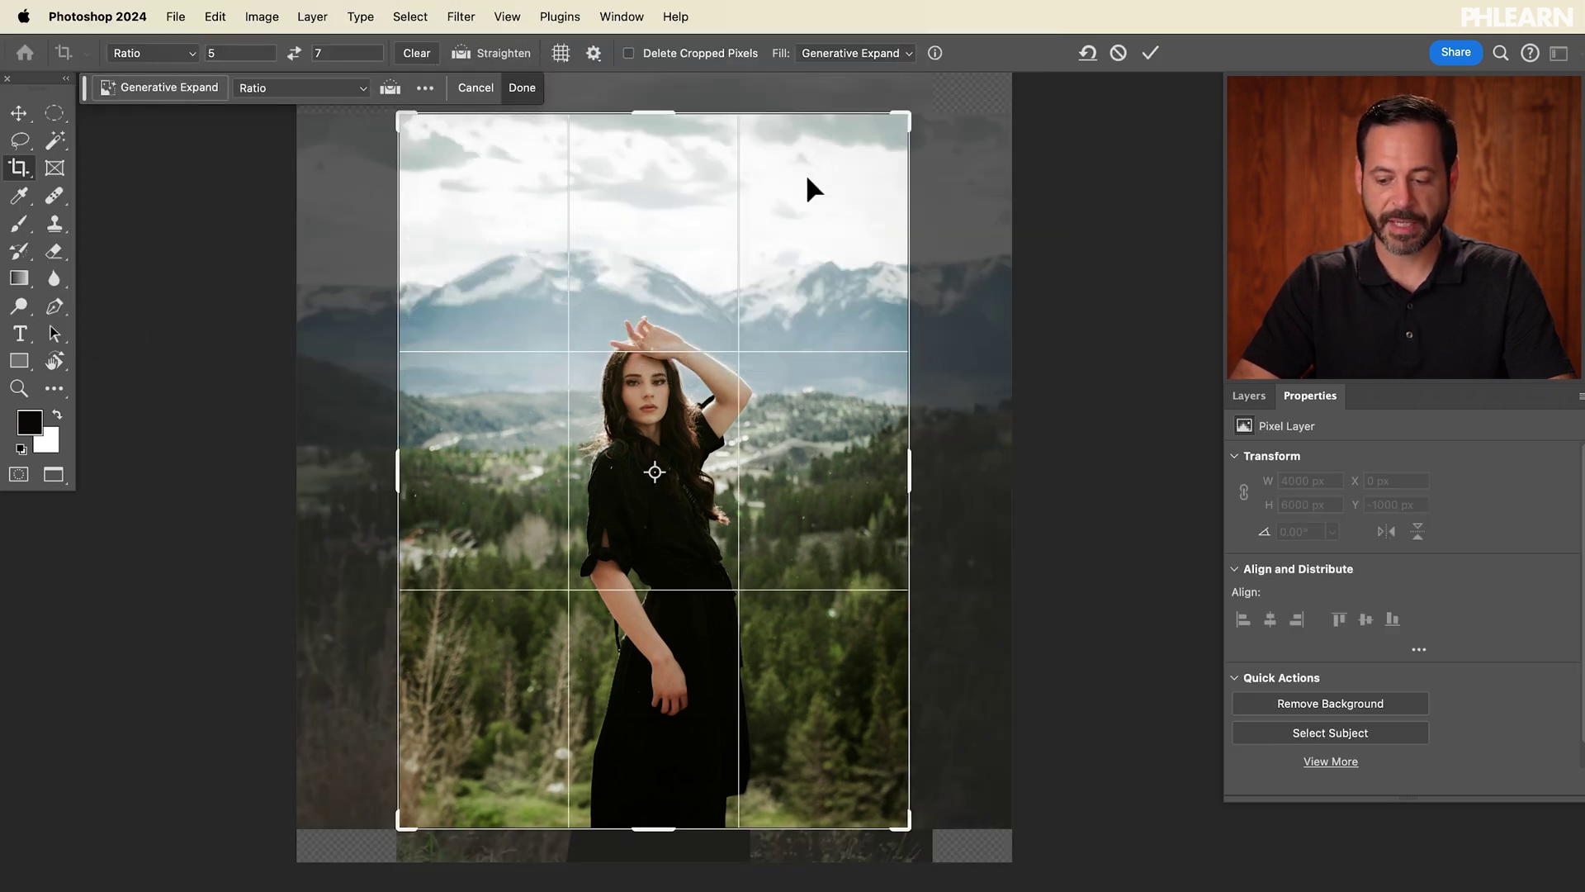
{"action": "key", "text": "Return"}
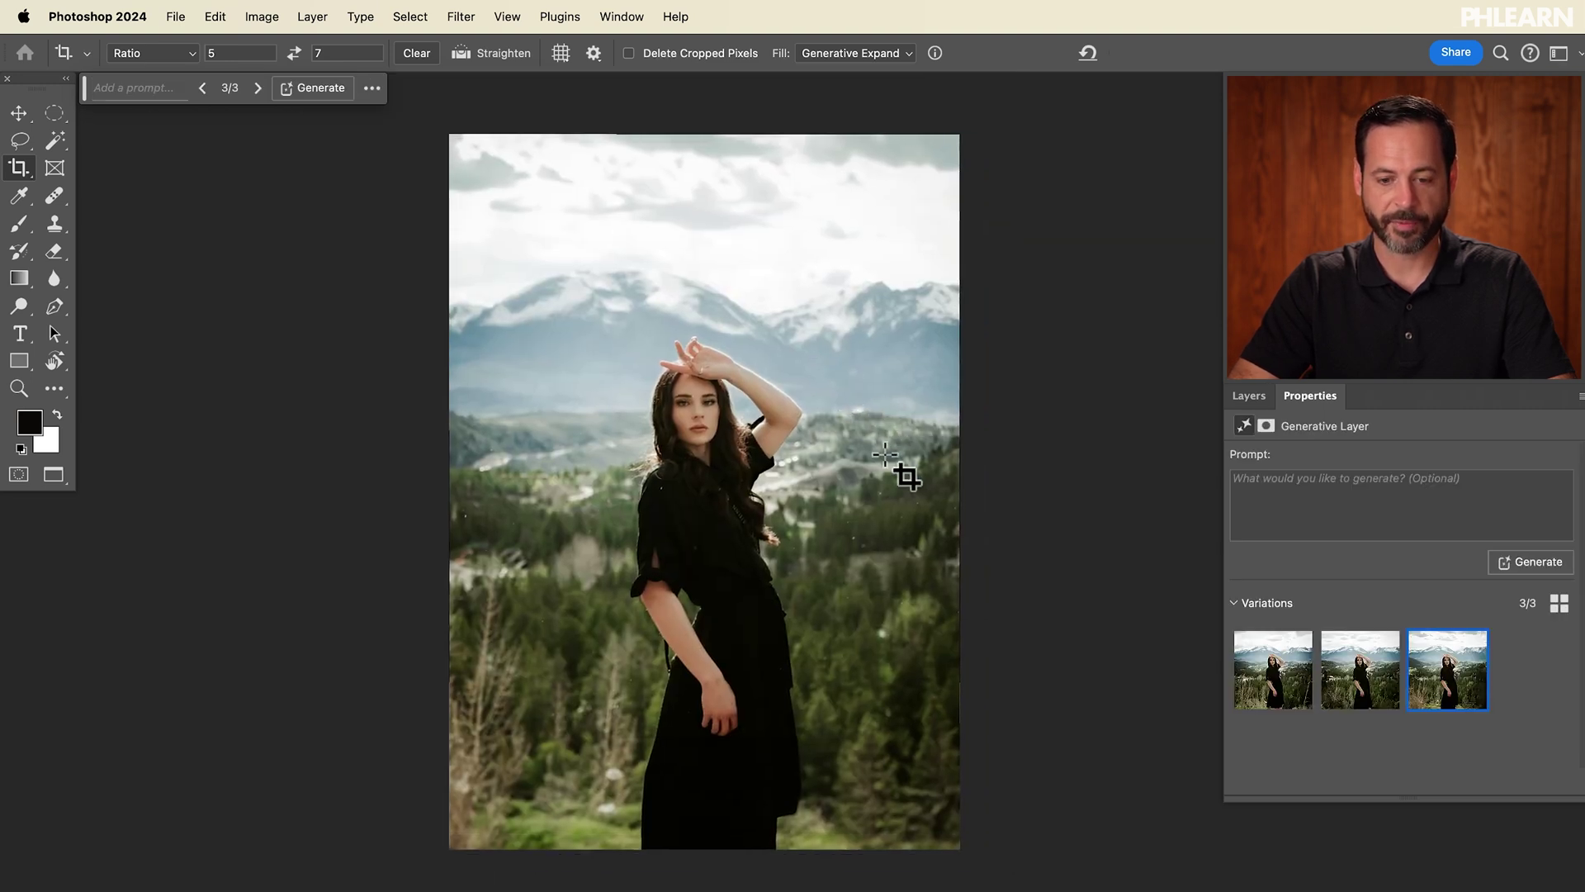
Reposition the mountain portrait in a new crop, commit it, and zoom in and out to inspect
{"action": "left_click", "coordinate": [909, 425]}
{"action": "left_click_drag", "start_coordinate": [962, 141], "coordinate": [915, 185]}
{"action": "left_click_drag", "start_coordinate": [752, 365], "coordinate": [737, 415]}
{"action": "key", "text": "Return"}
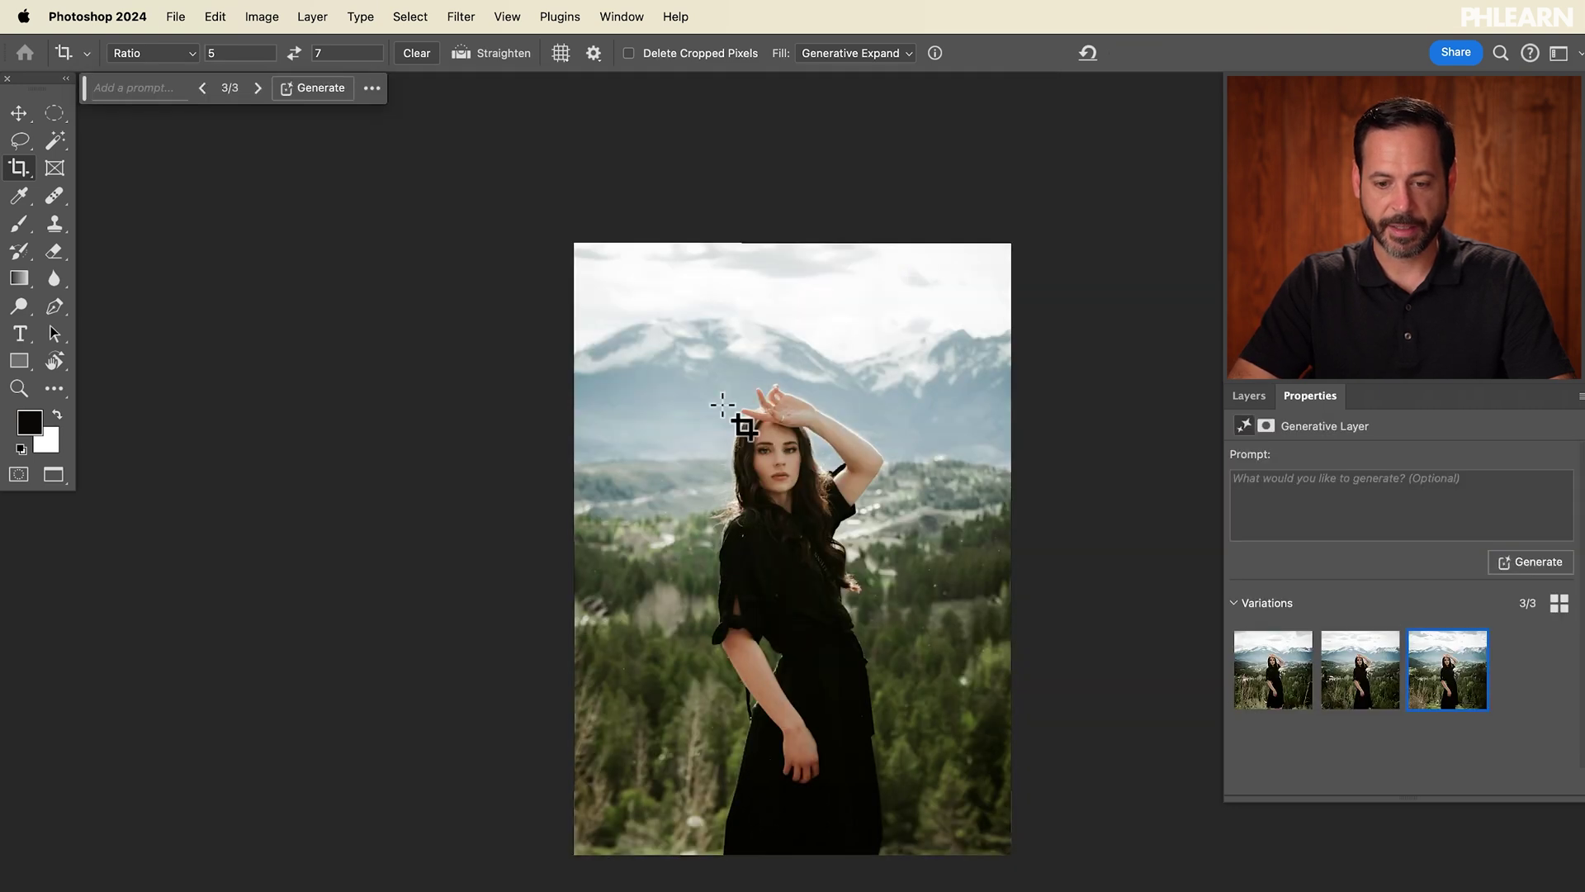
{"action": "key", "text": "super+equal"}
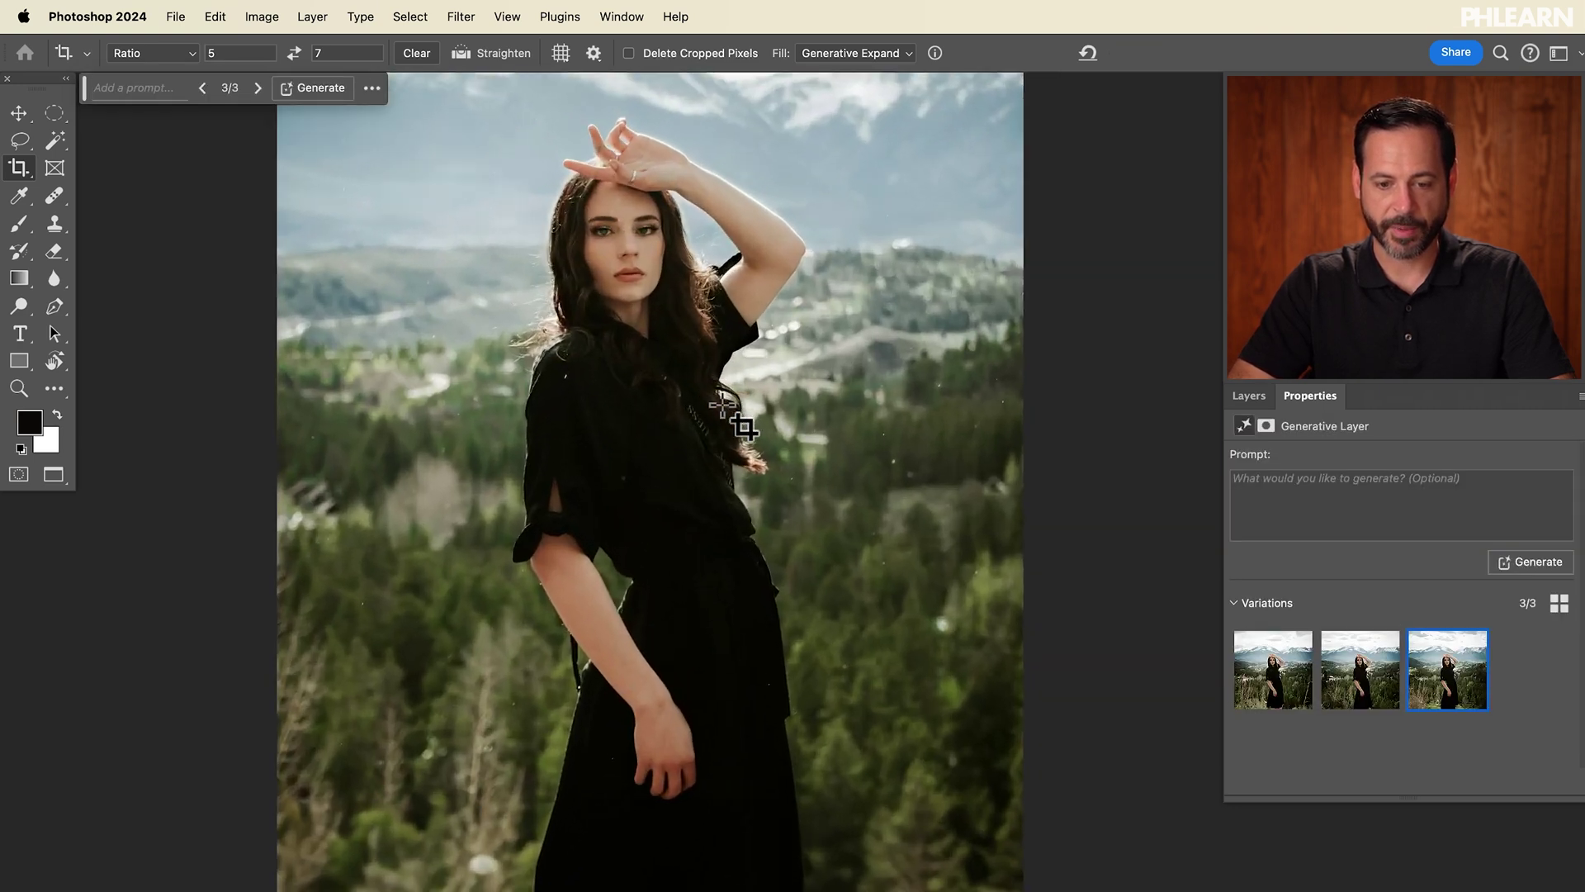
{"action": "key", "text": "super+minus"}
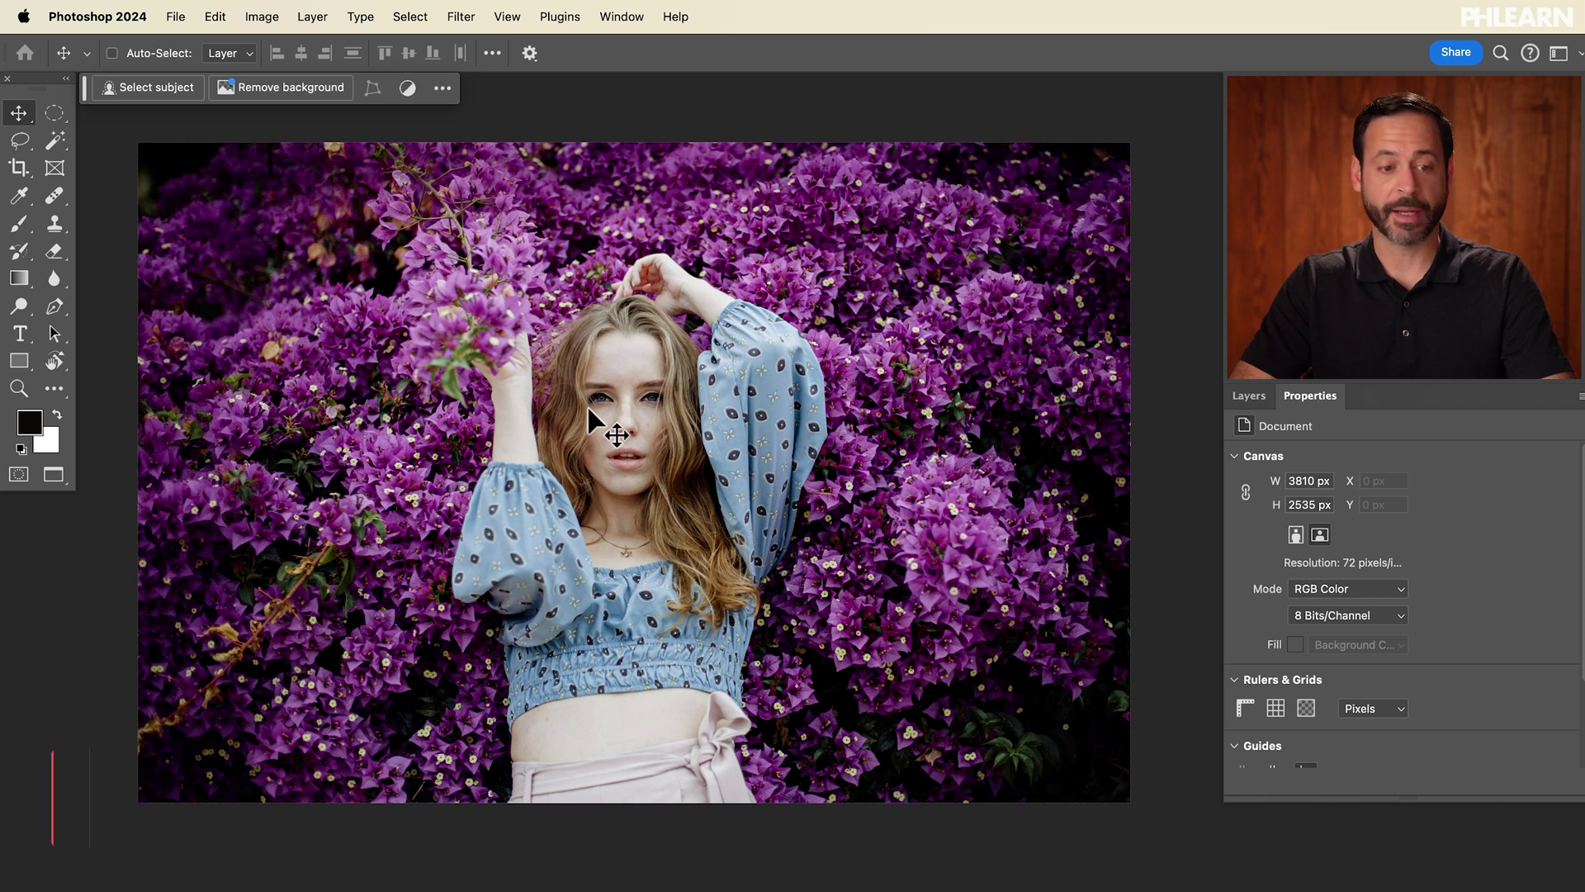
Pick the Crop tool and set the ratio preset to 16:9 on the bougainvillea portrait
{"action": "left_click", "coordinate": [17, 171]}
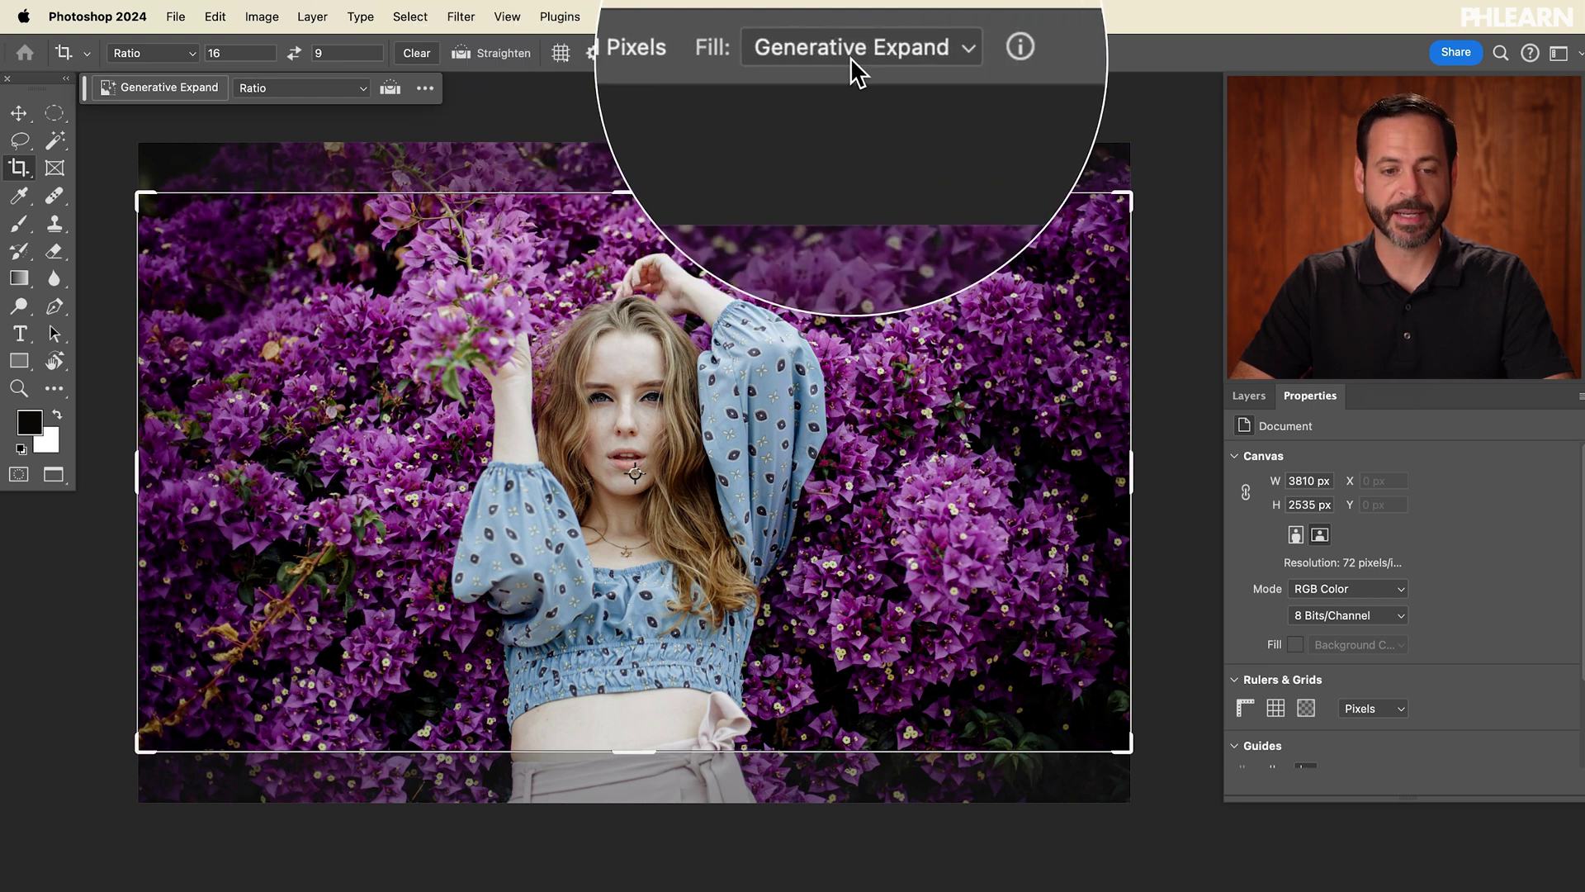
{"action": "left_click", "coordinate": [188, 55]}
{"action": "scroll", "coordinate": [184, 61], "scroll_direction": "up", "scroll_amount": 4}
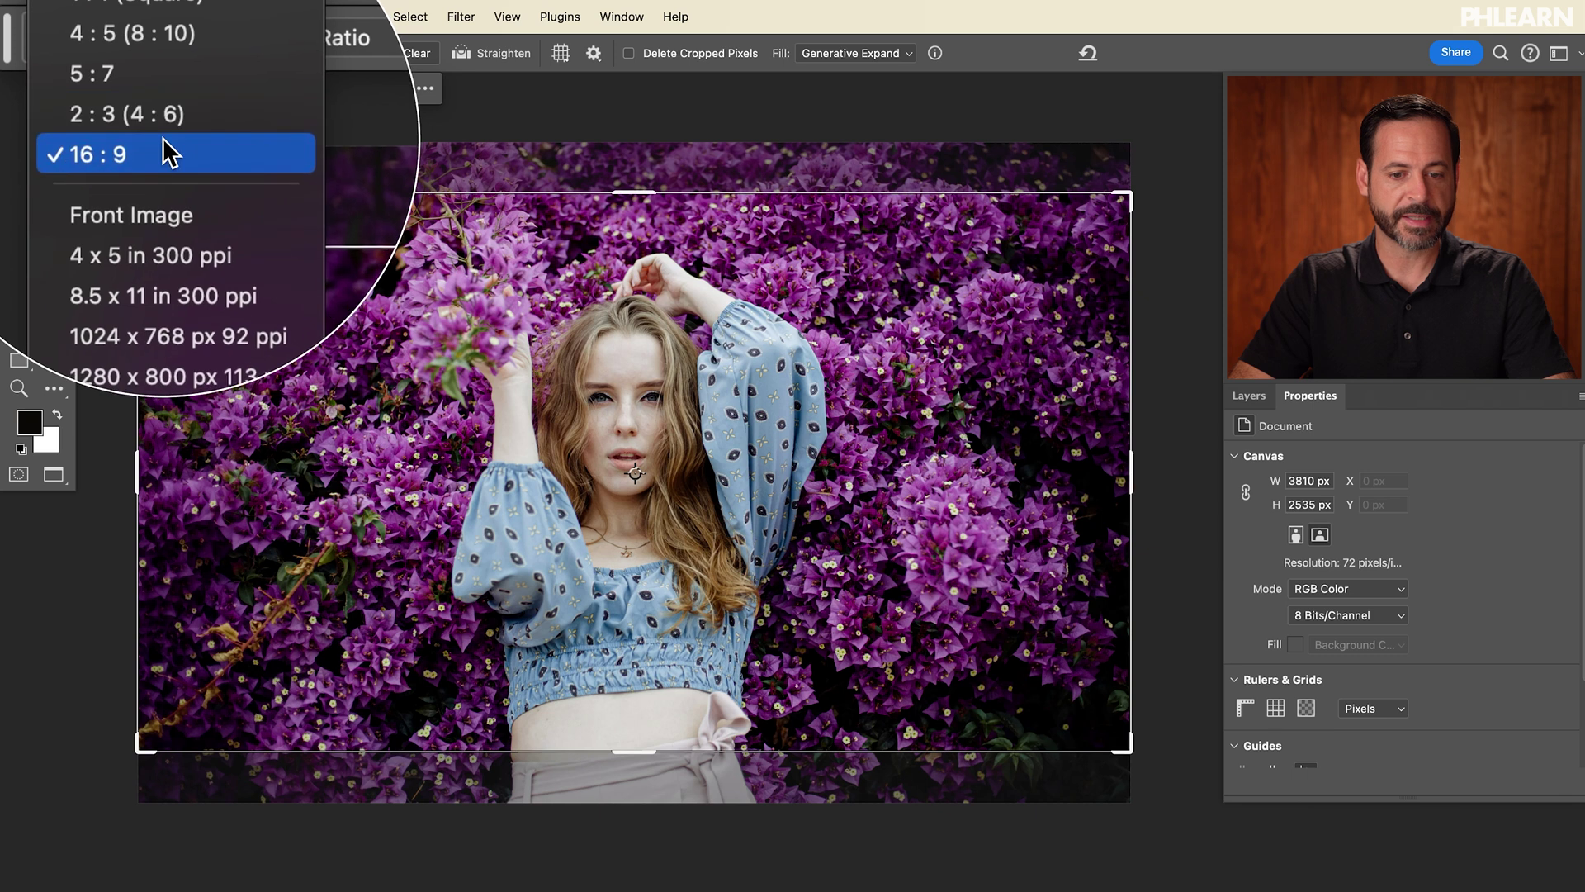
{"action": "left_click", "coordinate": [162, 152]}
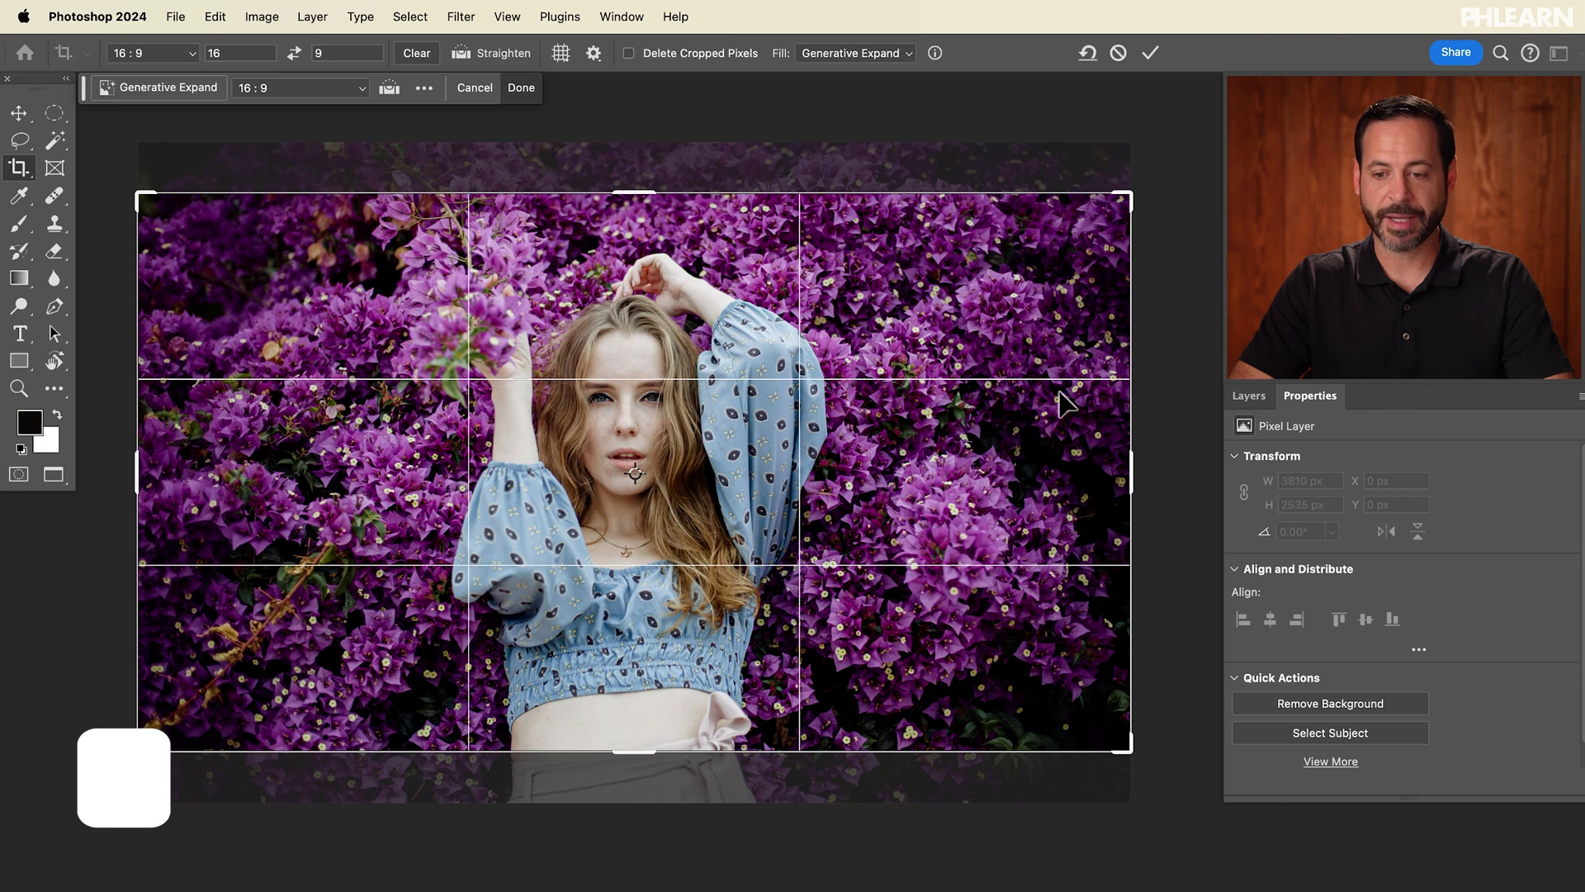
{"action": "scroll", "coordinate": [1034, 398], "scroll_direction": "down", "scroll_amount": 2}
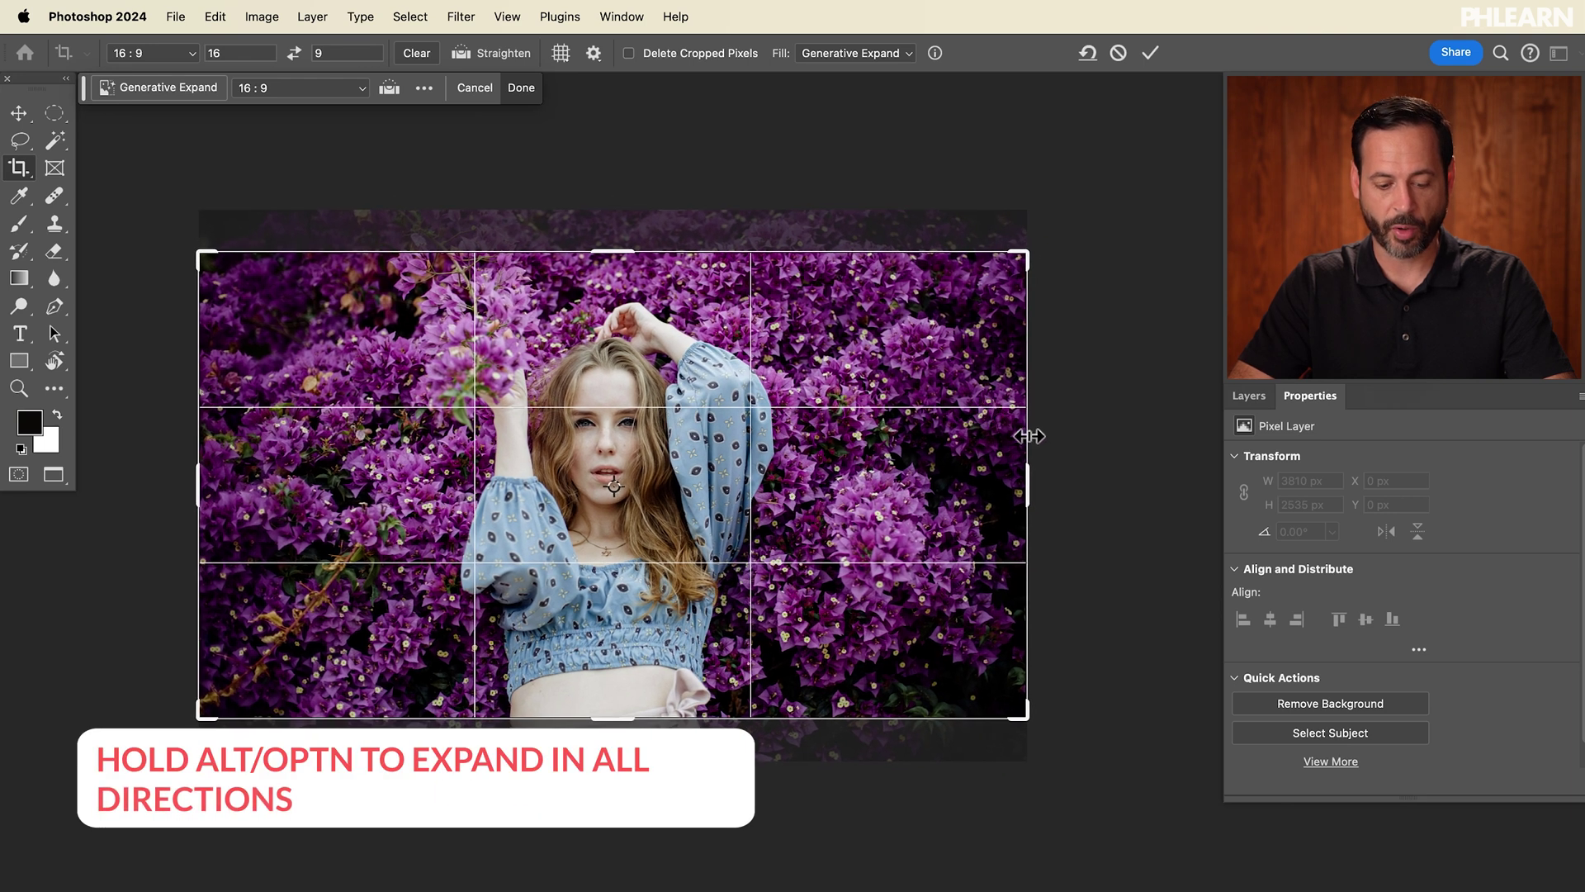
Enlarge the 16:9 crop evenly, shift the photo, generate the new edges, then flip to 9:16
{"action": "left_click_drag", "start_coordinate": [1029, 478], "coordinate": [1132, 471]}
{"action": "left_click_drag", "start_coordinate": [923, 456], "coordinate": [923, 470]}
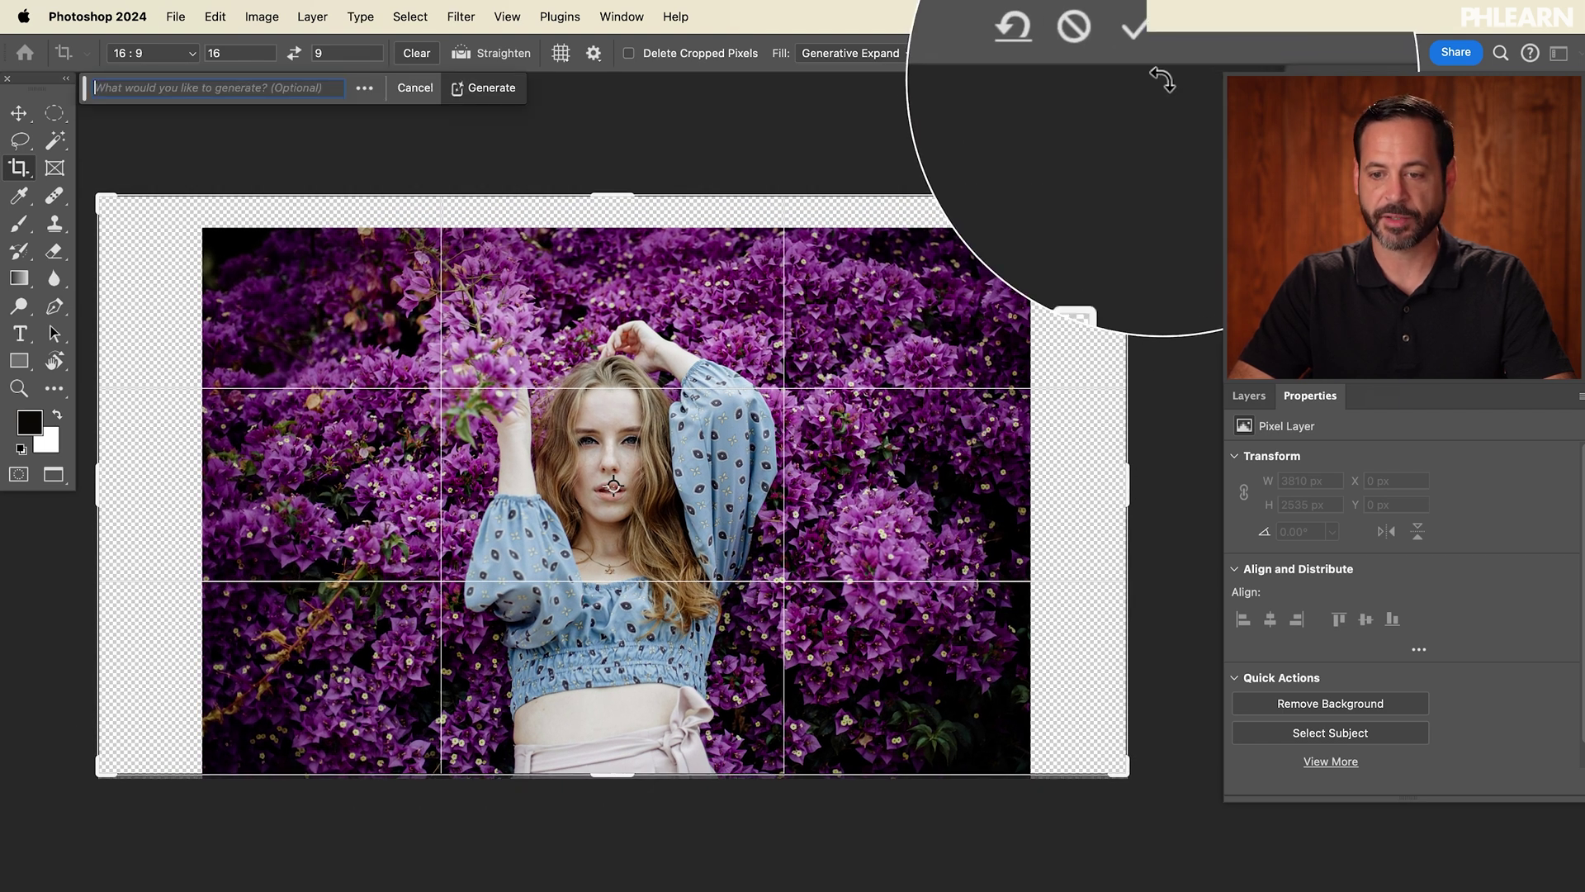
{"action": "left_click", "coordinate": [1151, 55]}
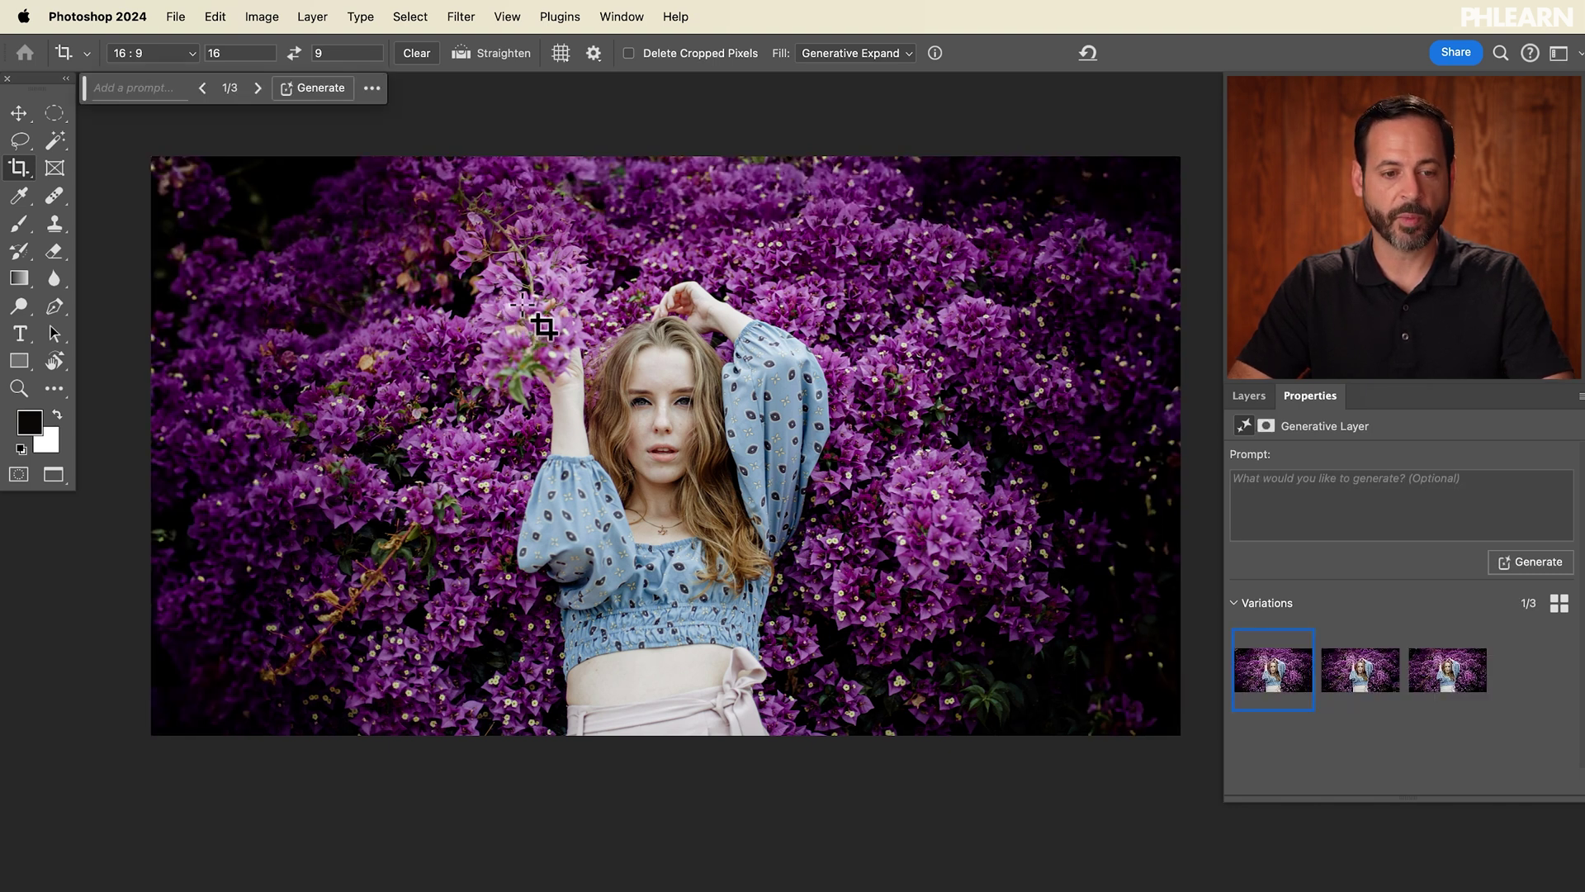
{"action": "left_click", "coordinate": [294, 54]}
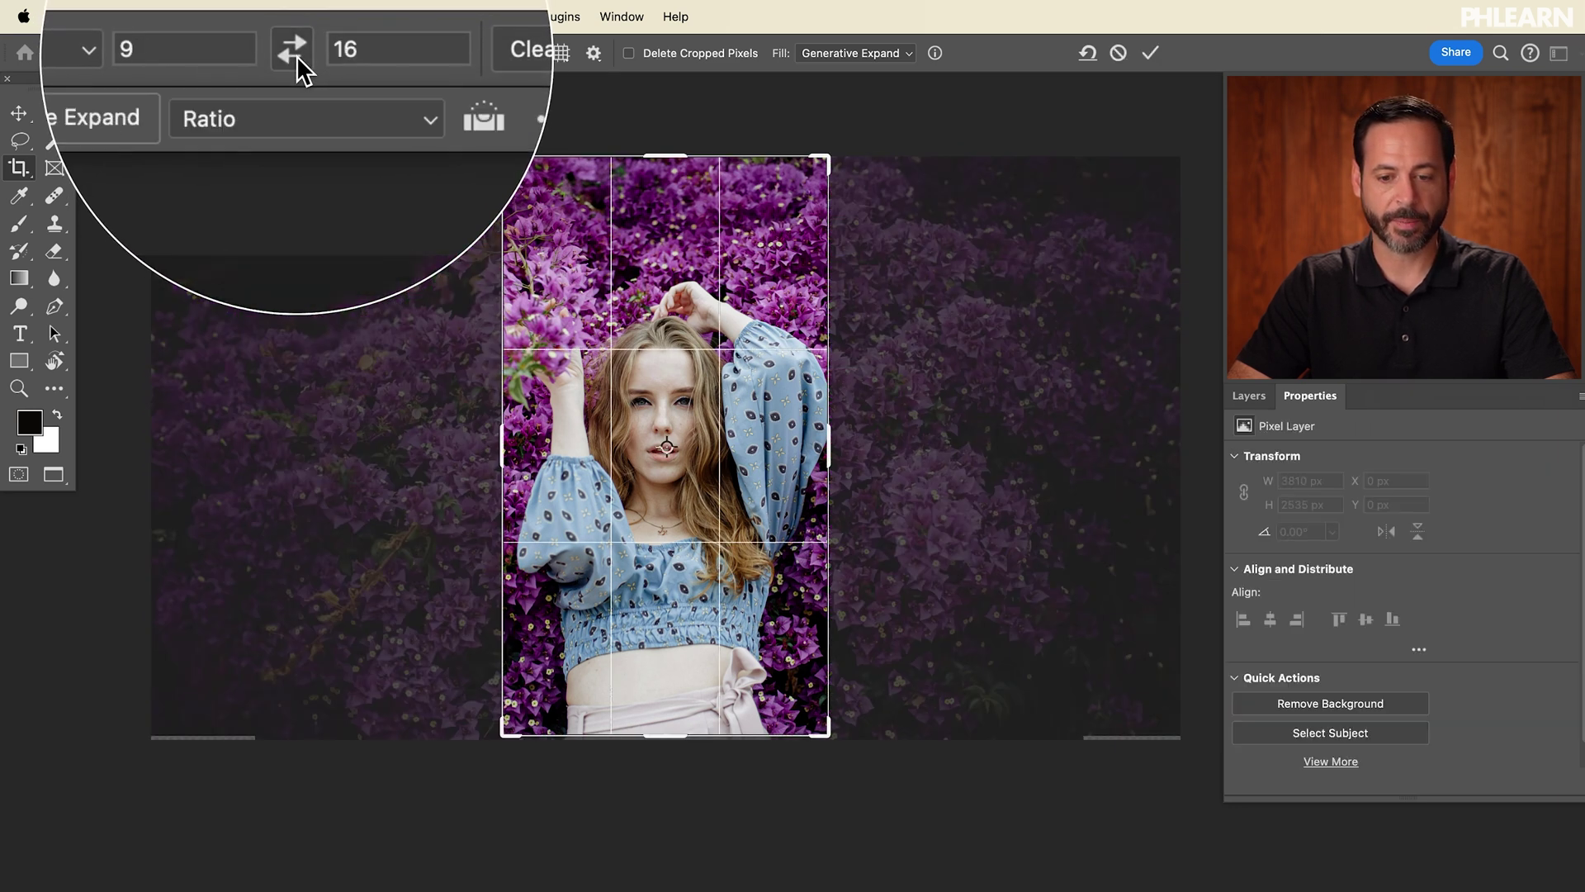
Stretch the 9:16 crop above and below the photo, reposition her, and generate flowers in the new areas
{"action": "left_click_drag", "start_coordinate": [825, 153], "coordinate": [883, 138]}
{"action": "left_click_drag", "start_coordinate": [758, 340], "coordinate": [784, 291]}
{"action": "key", "text": "Return"}
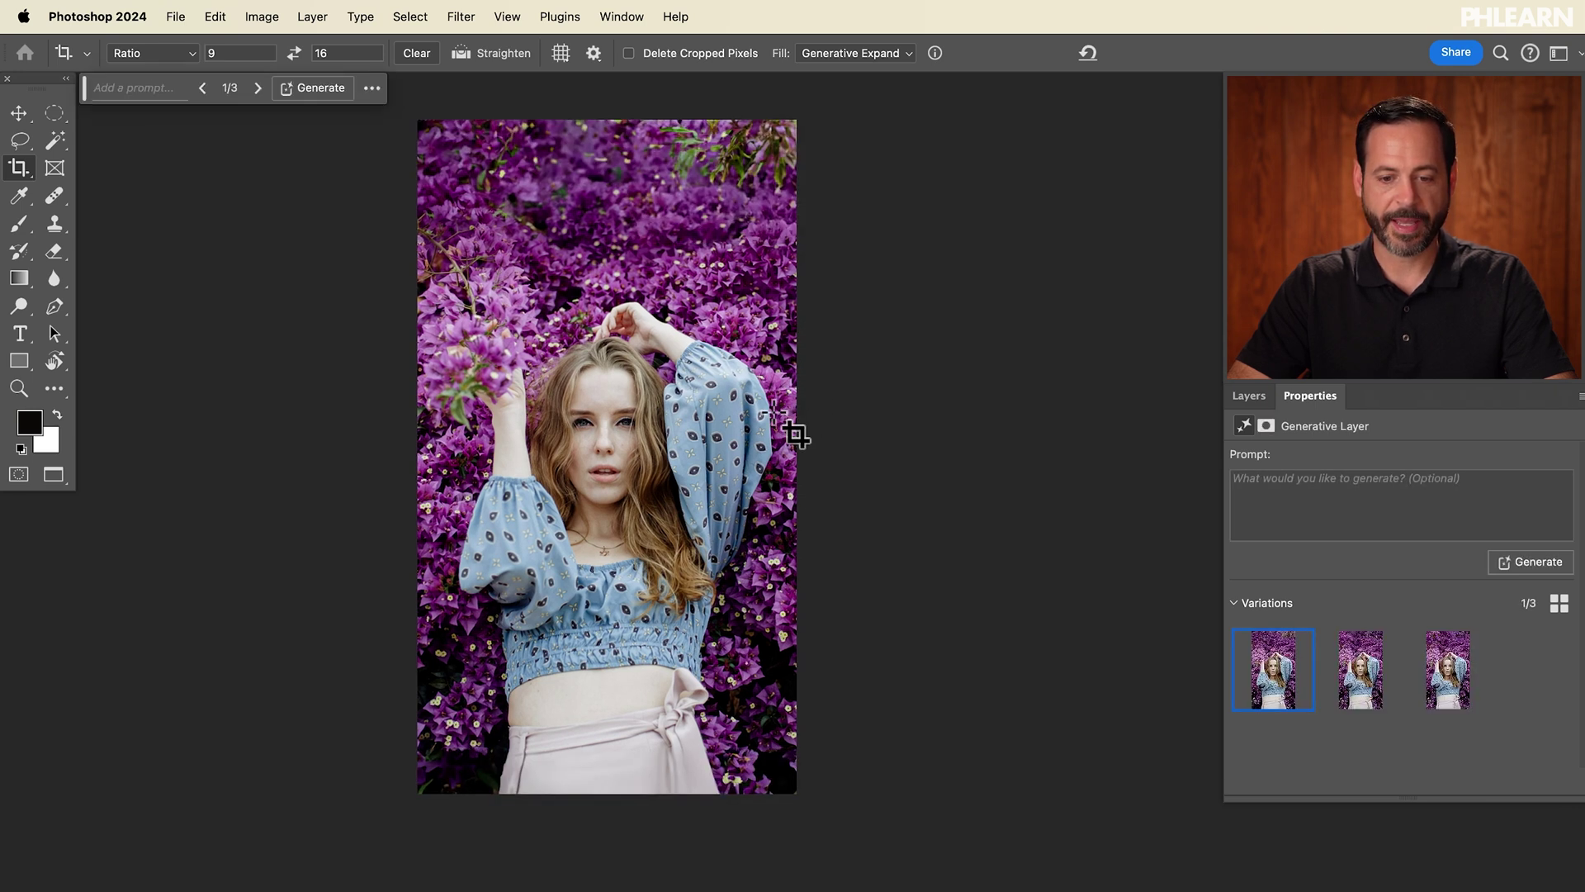
{"action": "left_click", "coordinate": [659, 421]}
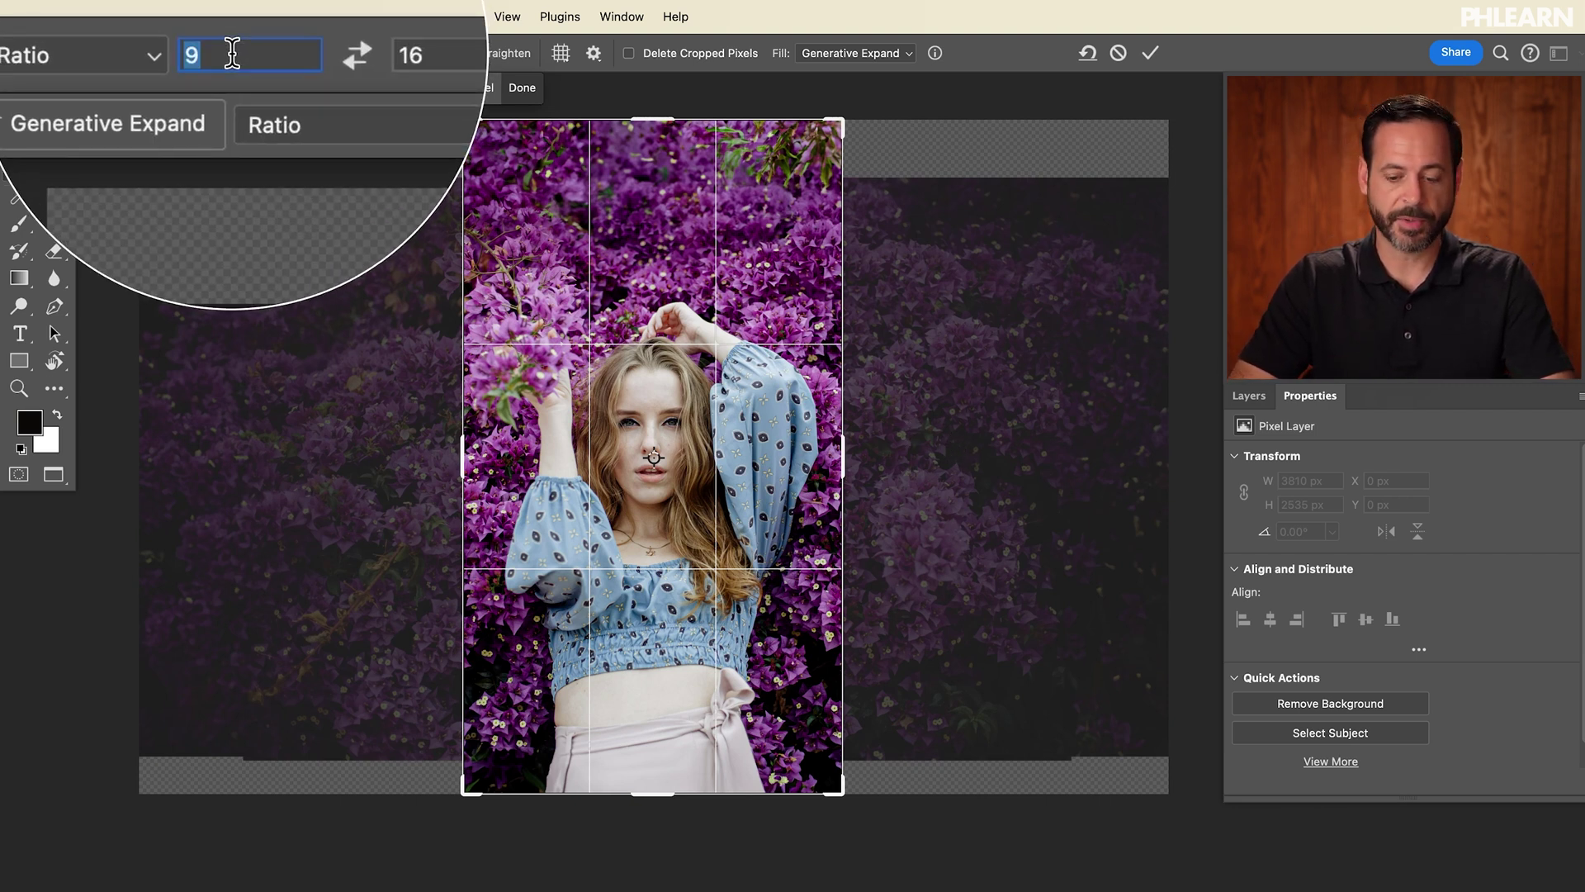
Set the crop ratio to 8 by 10 and commit Generative Expand to fill the corners
{"action": "type", "text": "8"}
{"action": "key", "text": "Tab"}
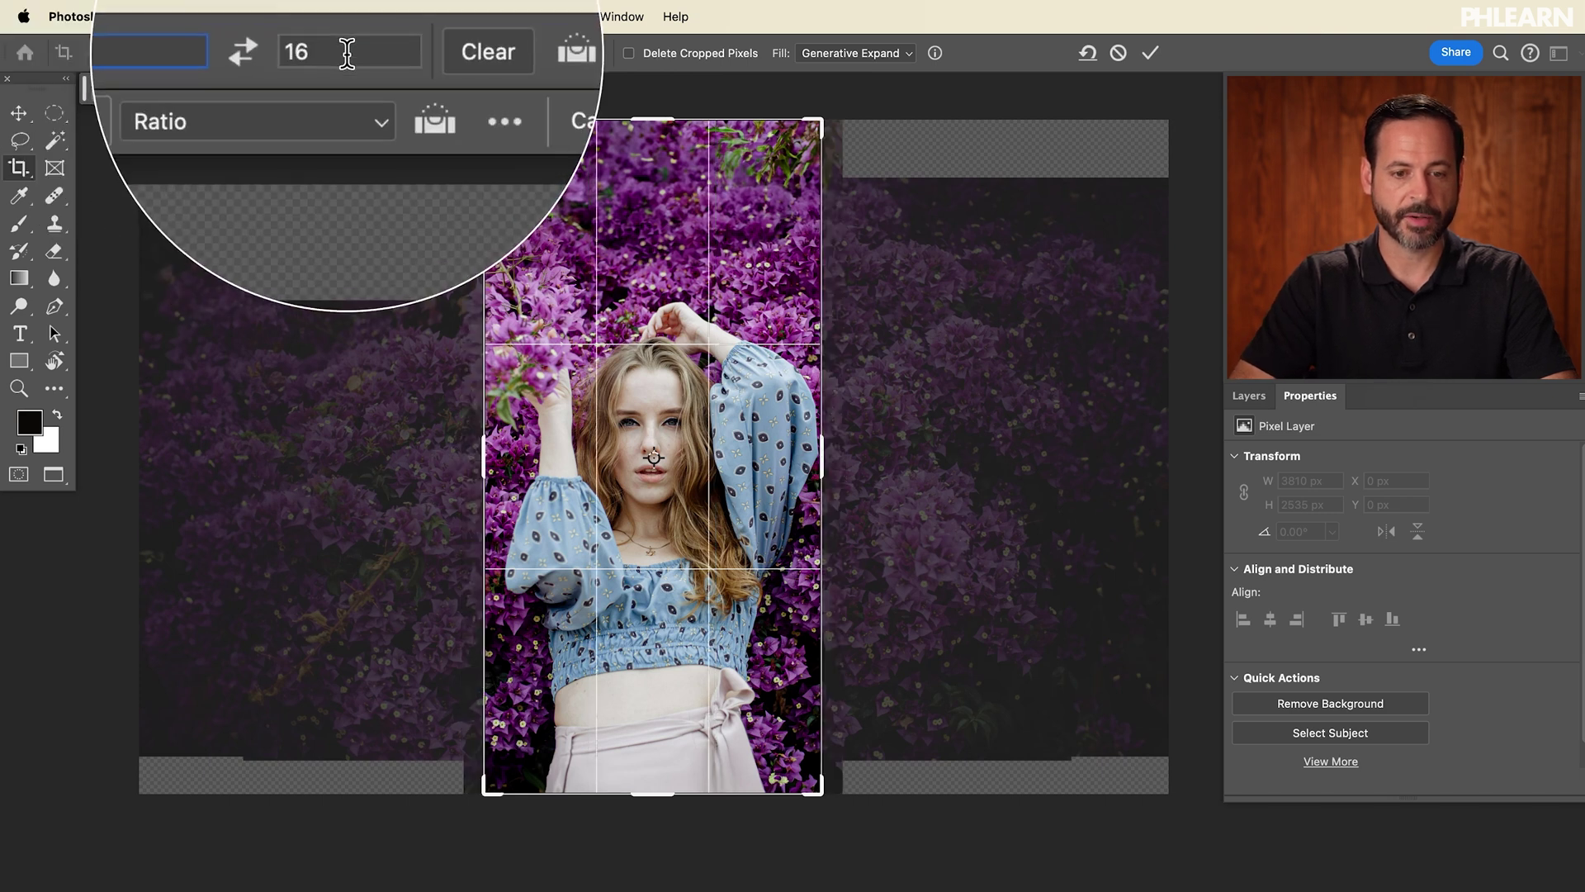
{"action": "type", "text": "10"}
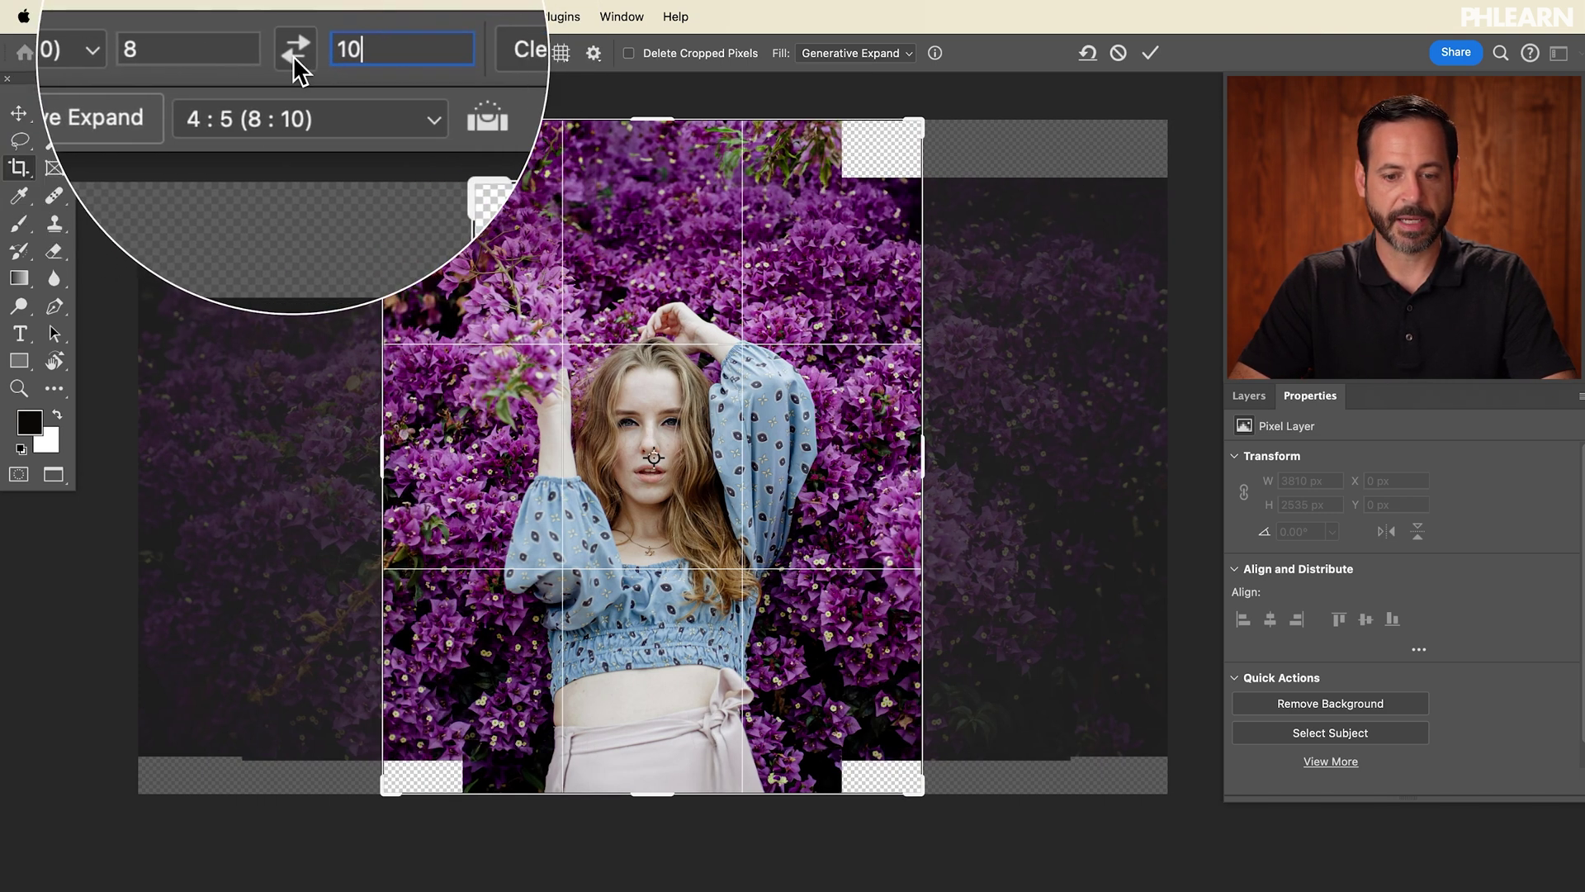
{"action": "left_click", "coordinate": [1151, 52]}
{"action": "scroll", "coordinate": [574, 294], "scroll_direction": "right", "scroll_amount": 5}
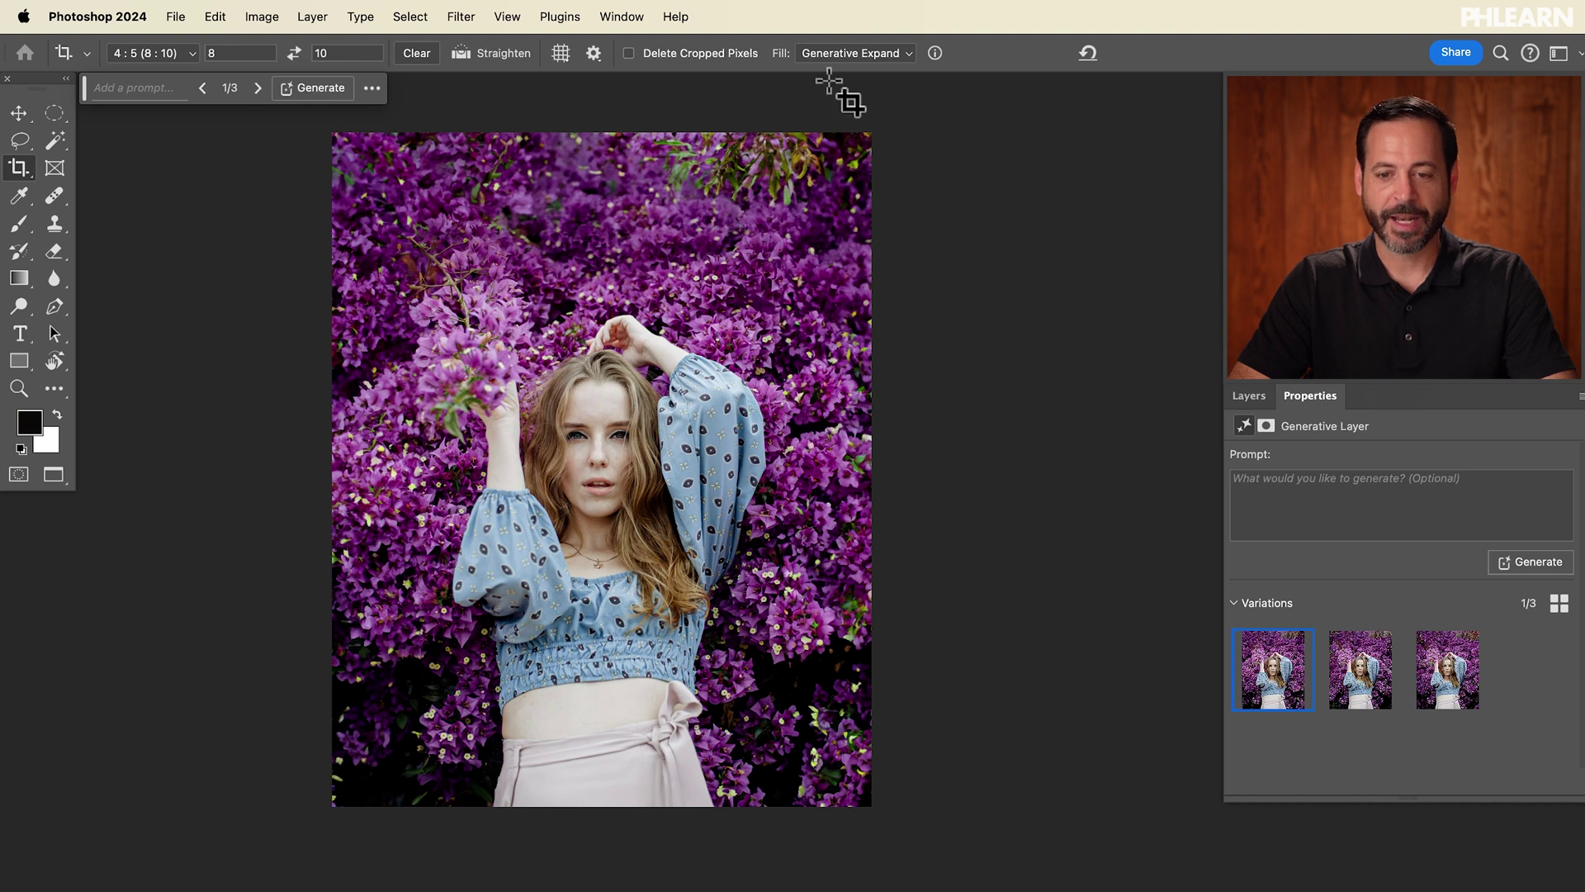
{"action": "left_click", "coordinate": [836, 55]}
Switch crop fill to Transparent and recrop with the photo moved up, leaving an empty bottom strip
{"action": "left_click", "coordinate": [836, 58]}
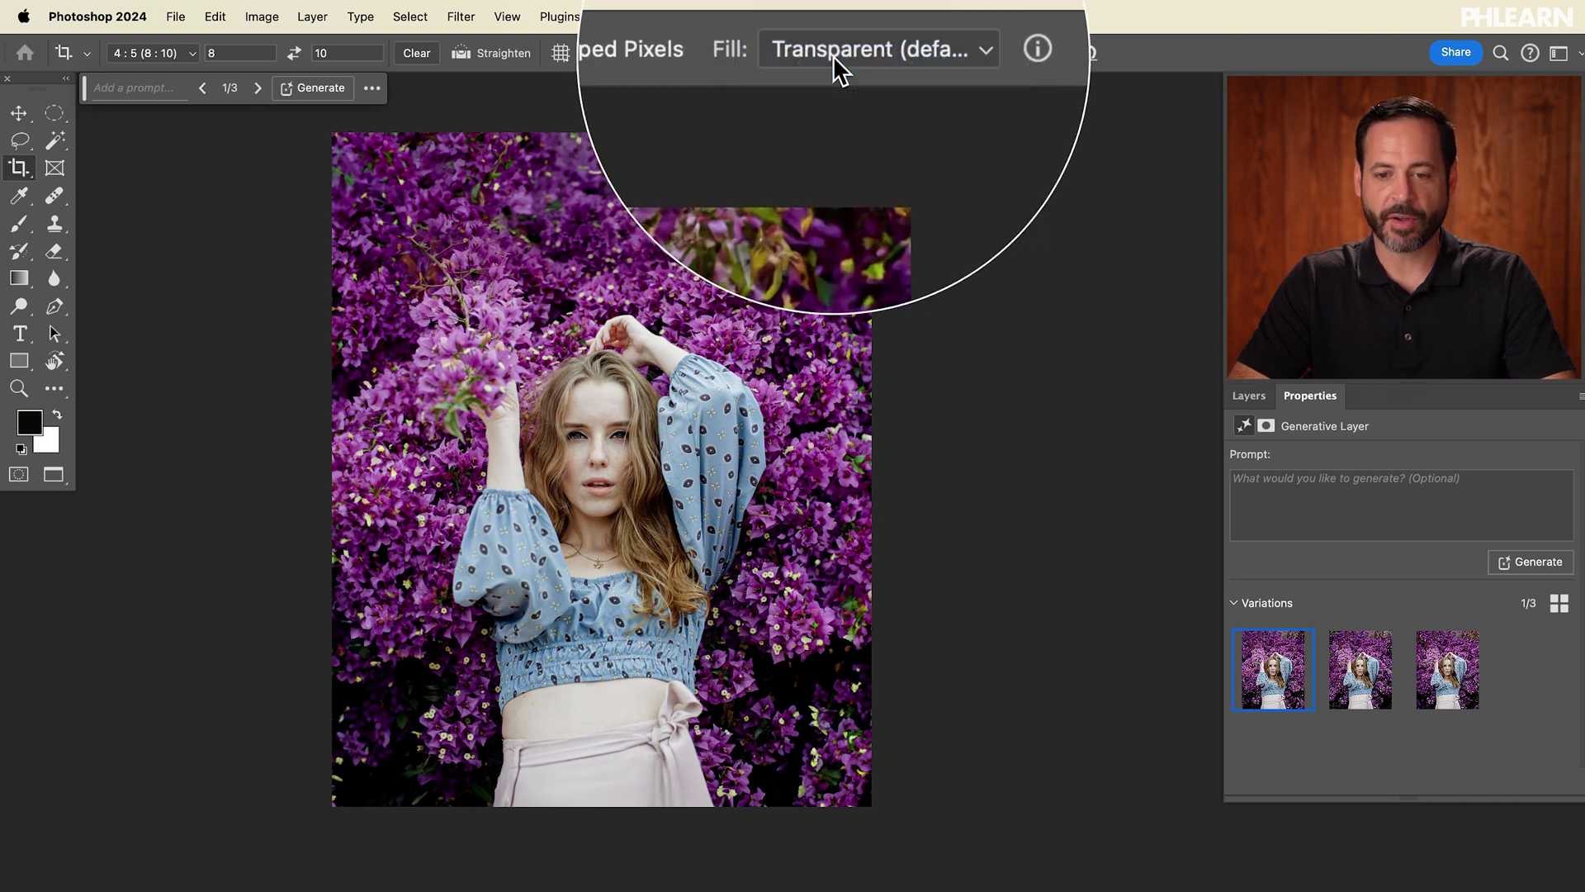
{"action": "left_click", "coordinate": [657, 483]}
{"action": "left_click_drag", "start_coordinate": [652, 537], "coordinate": [648, 472]}
{"action": "key", "text": "Return"}
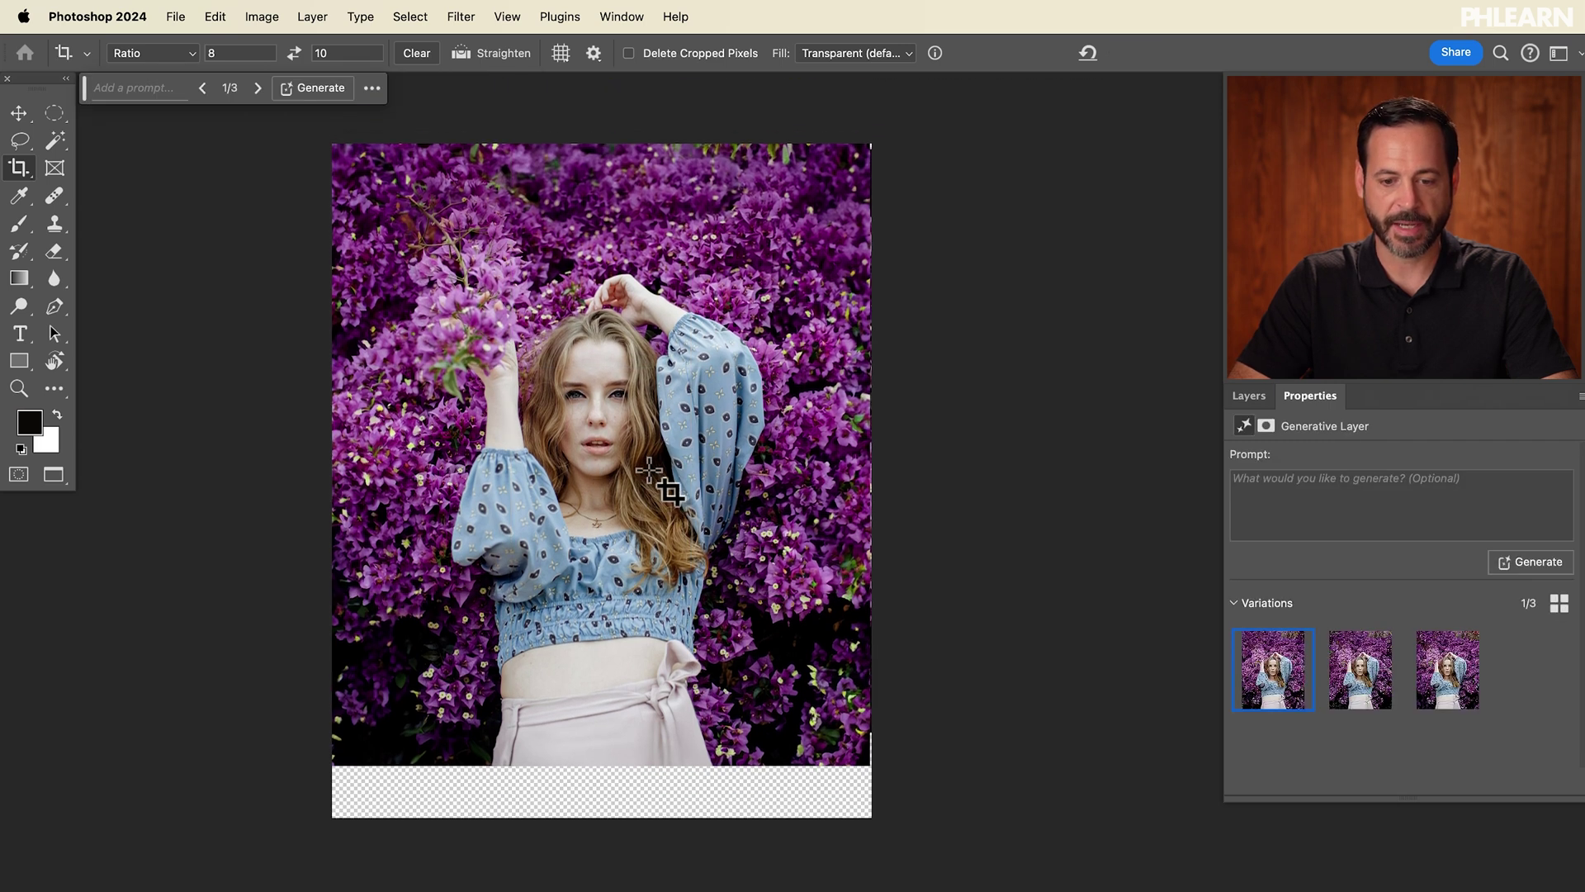
{"action": "scroll", "coordinate": [496, 753], "scroll_direction": "down", "scroll_amount": 3}
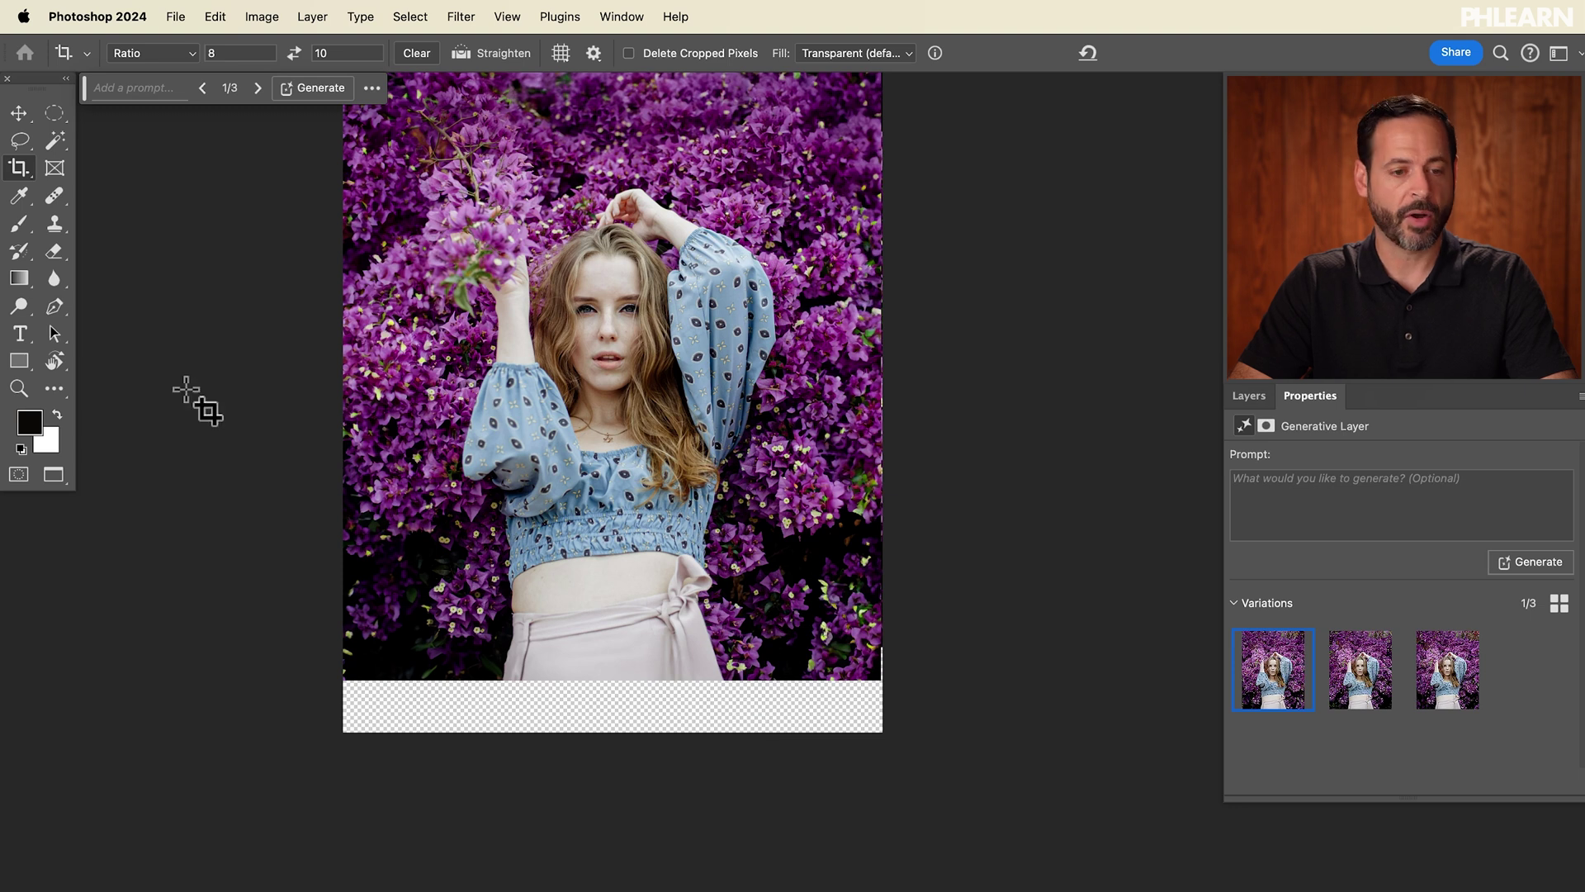
{"action": "left_click", "coordinate": [54, 113]}
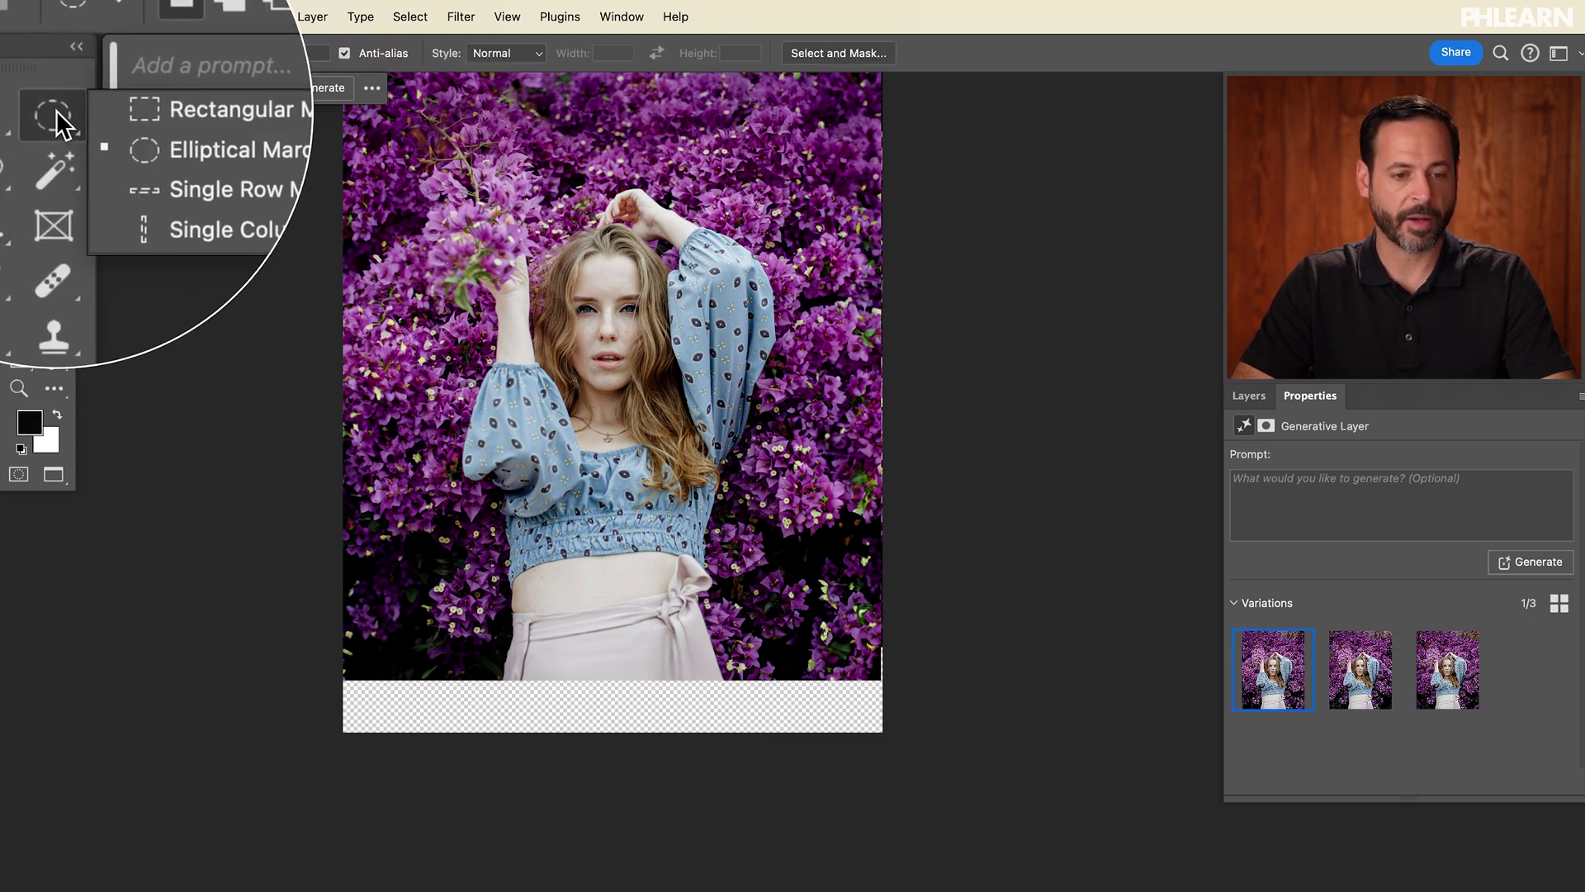
Select the transparent bottom strip with the Rectangular Marquee and fill it using Generative Fill
{"action": "left_click", "coordinate": [124, 112]}
{"action": "left_click_drag", "start_coordinate": [320, 763], "coordinate": [909, 662]}
{"action": "scroll", "coordinate": [909, 662], "scroll_direction": "down", "scroll_amount": 2}
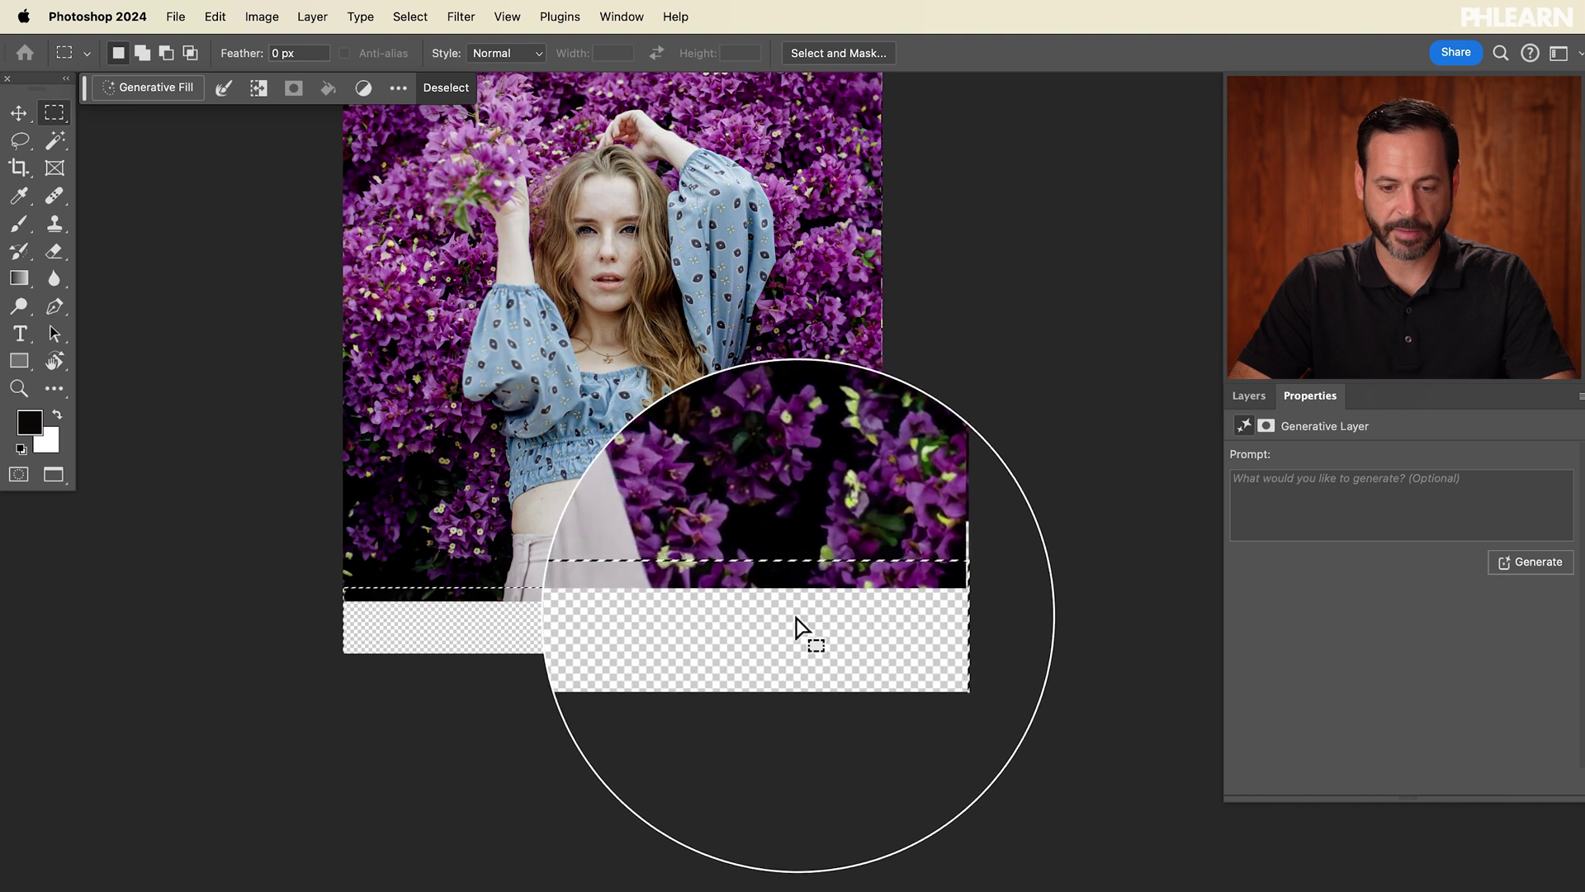
{"action": "left_click", "coordinate": [144, 88]}
{"action": "left_click", "coordinate": [483, 89]}
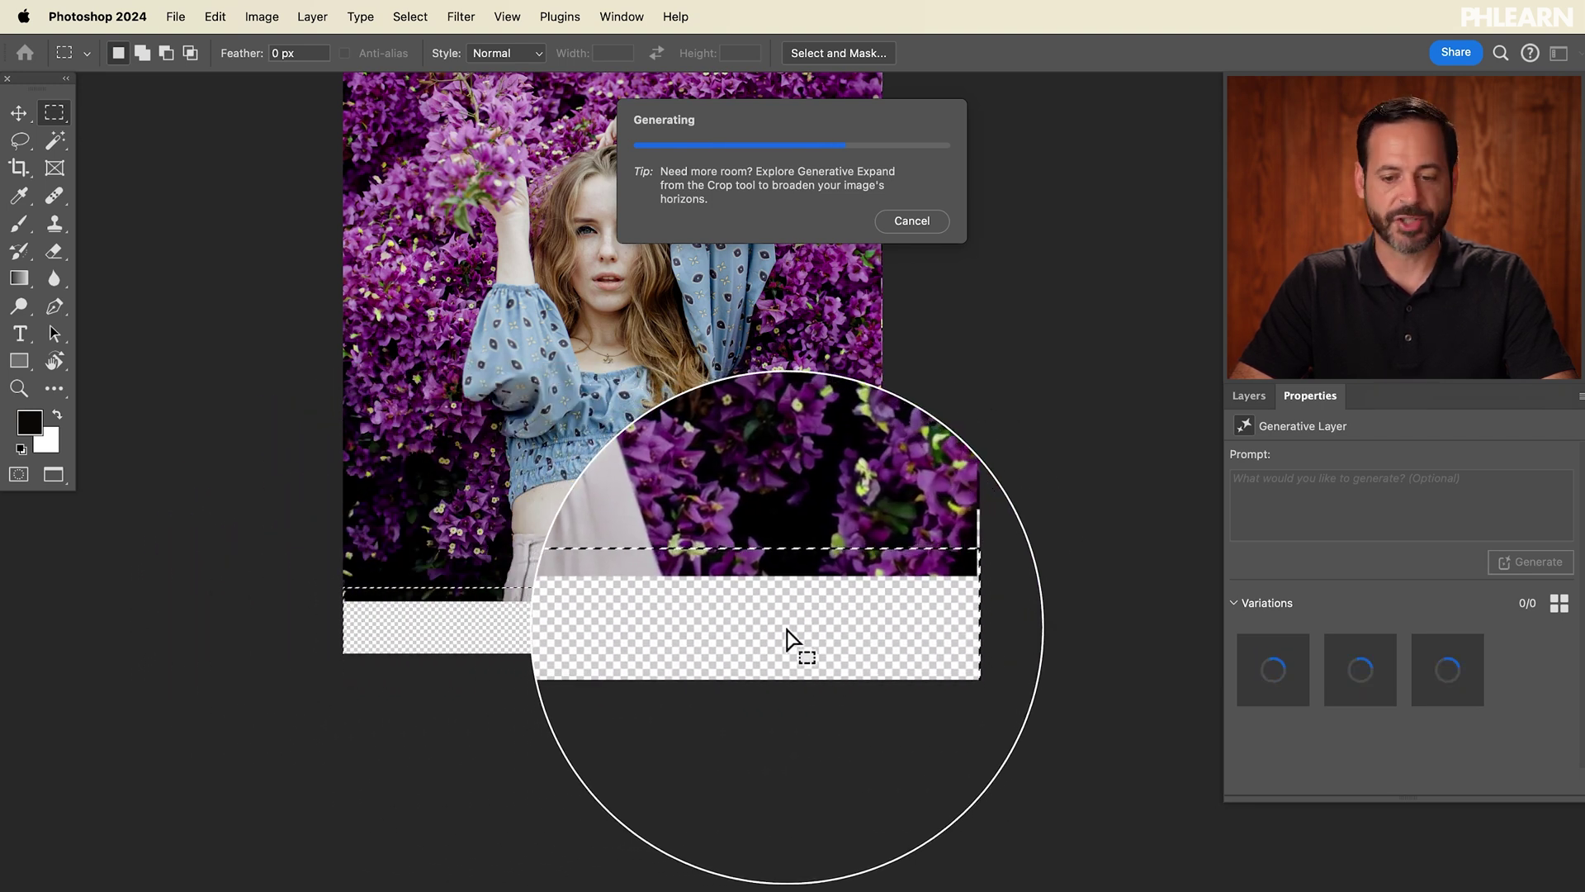
Select the thin transparent sliver on the right edge and fill it with Generative Fill
{"action": "left_click_drag", "start_coordinate": [877, 566], "coordinate": [910, 605]}
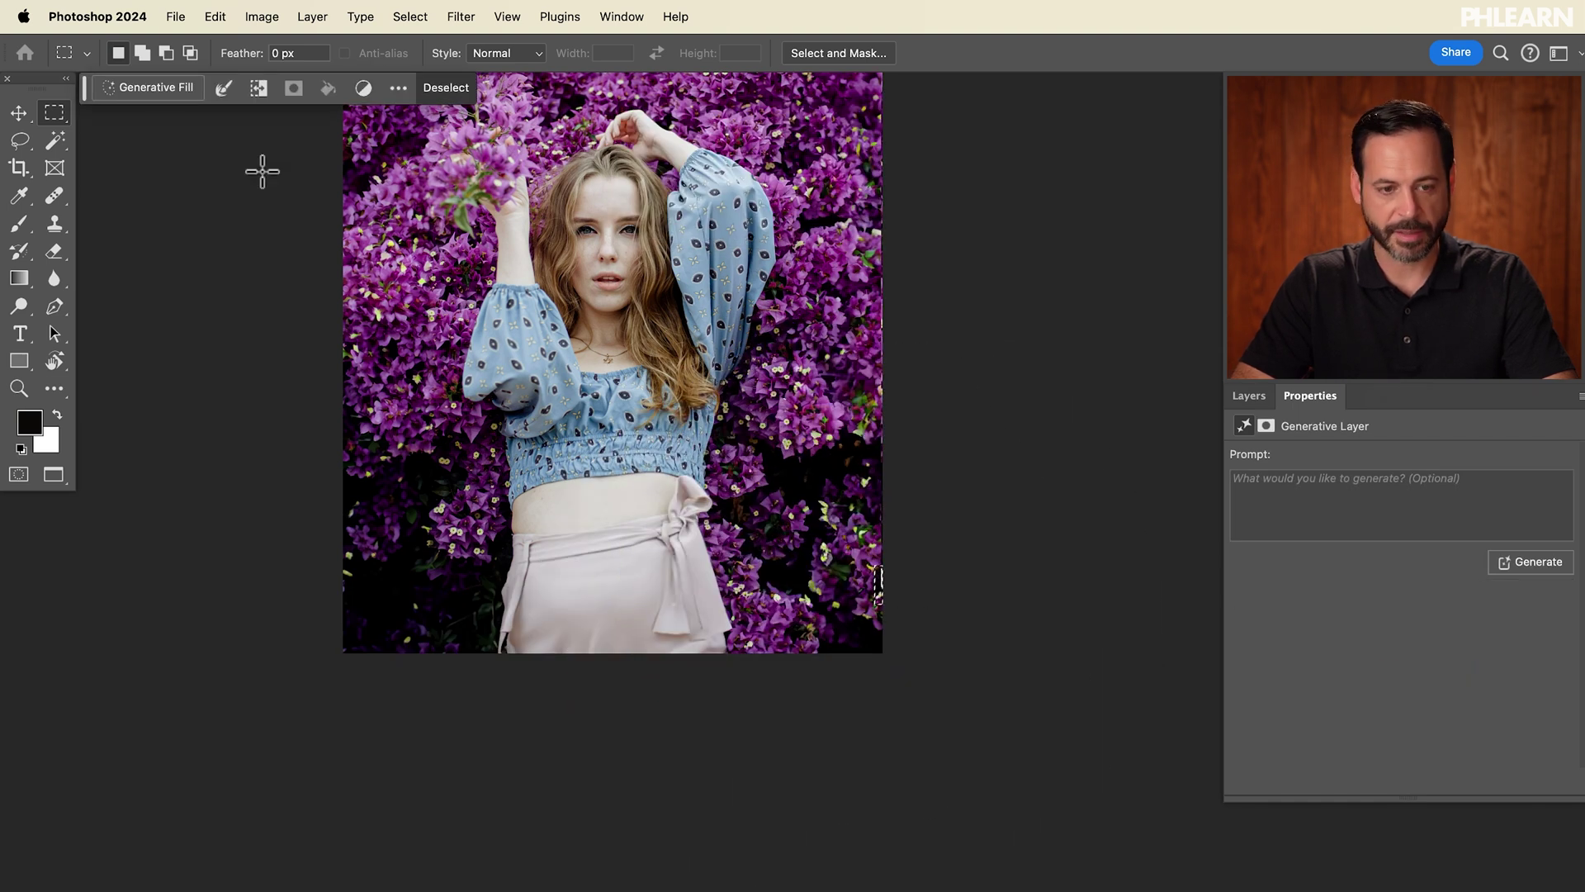
{"action": "left_click", "coordinate": [157, 88]}
{"action": "left_click", "coordinate": [491, 89]}
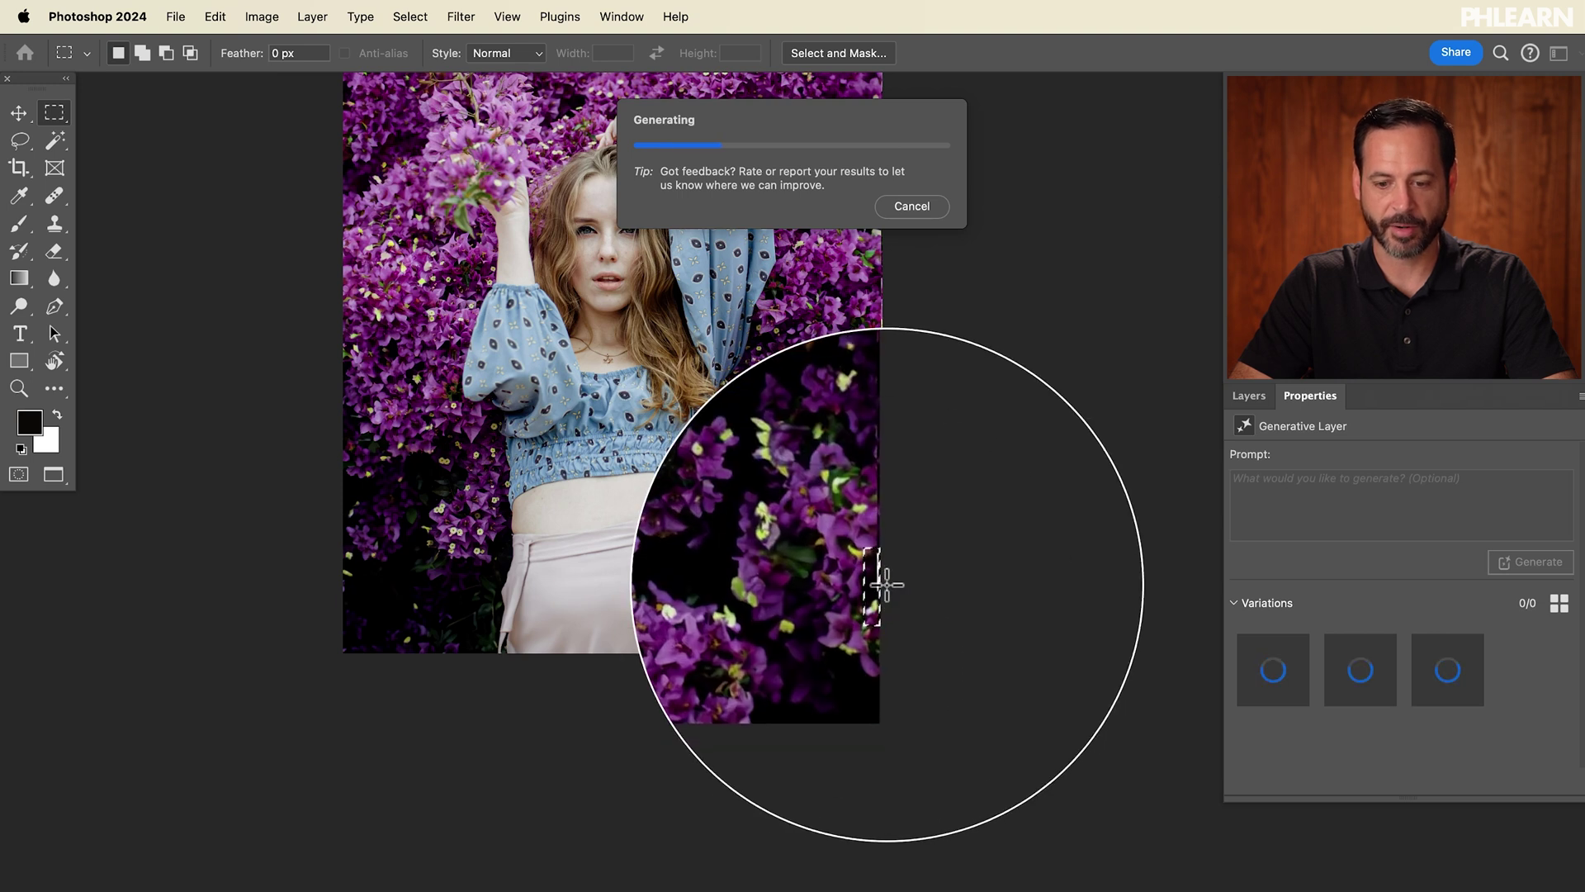
{"action": "scroll", "coordinate": [732, 477], "scroll_direction": "up", "scroll_amount": 4}
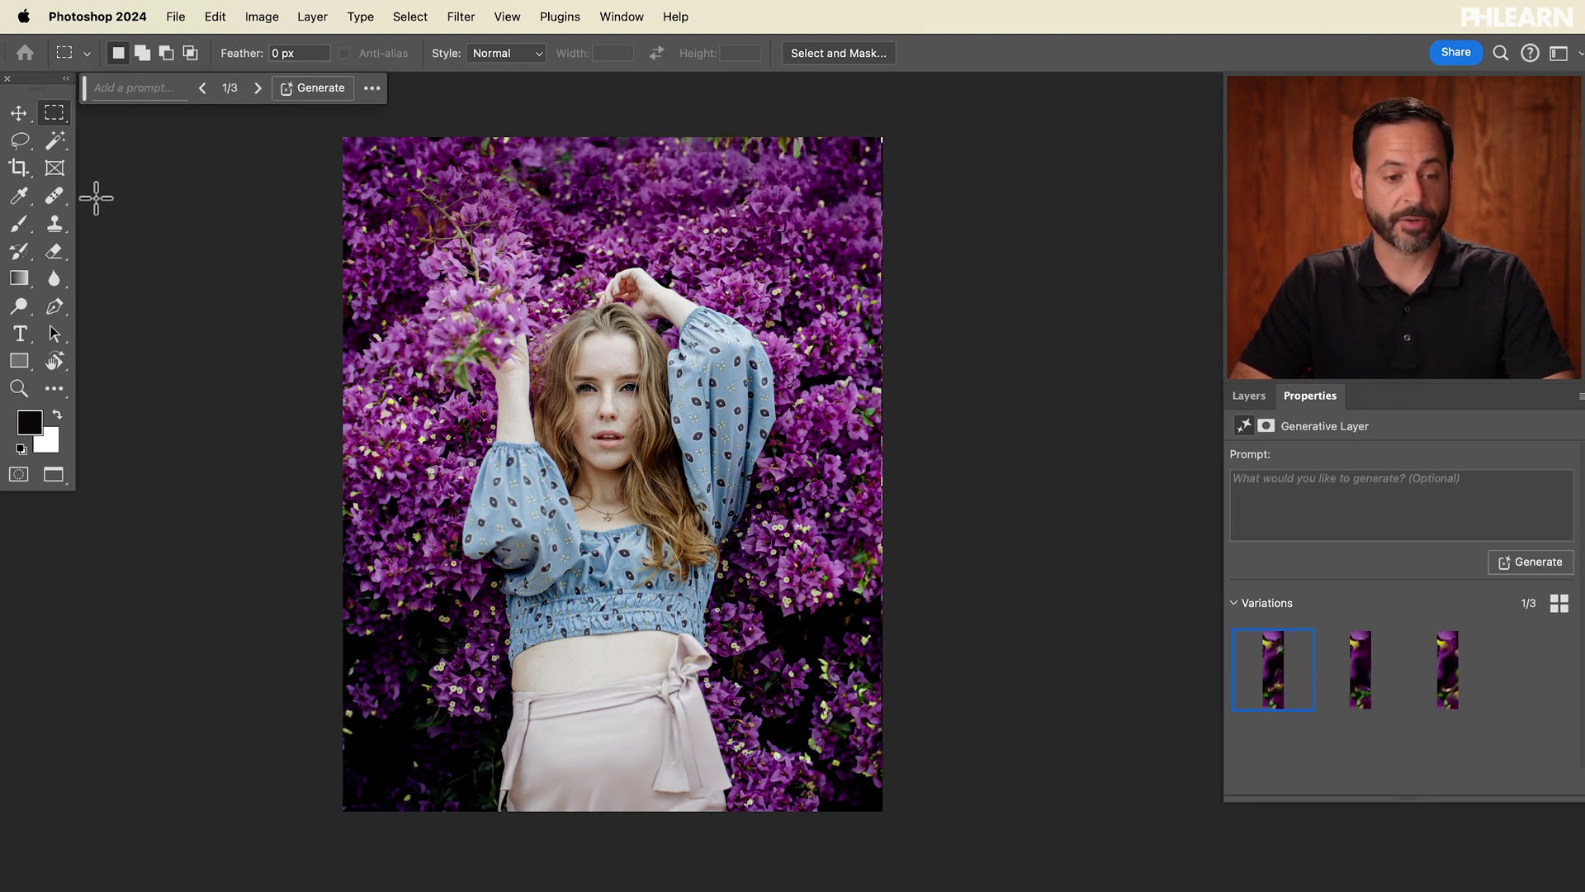
{"action": "left_click", "coordinate": [16, 168]}
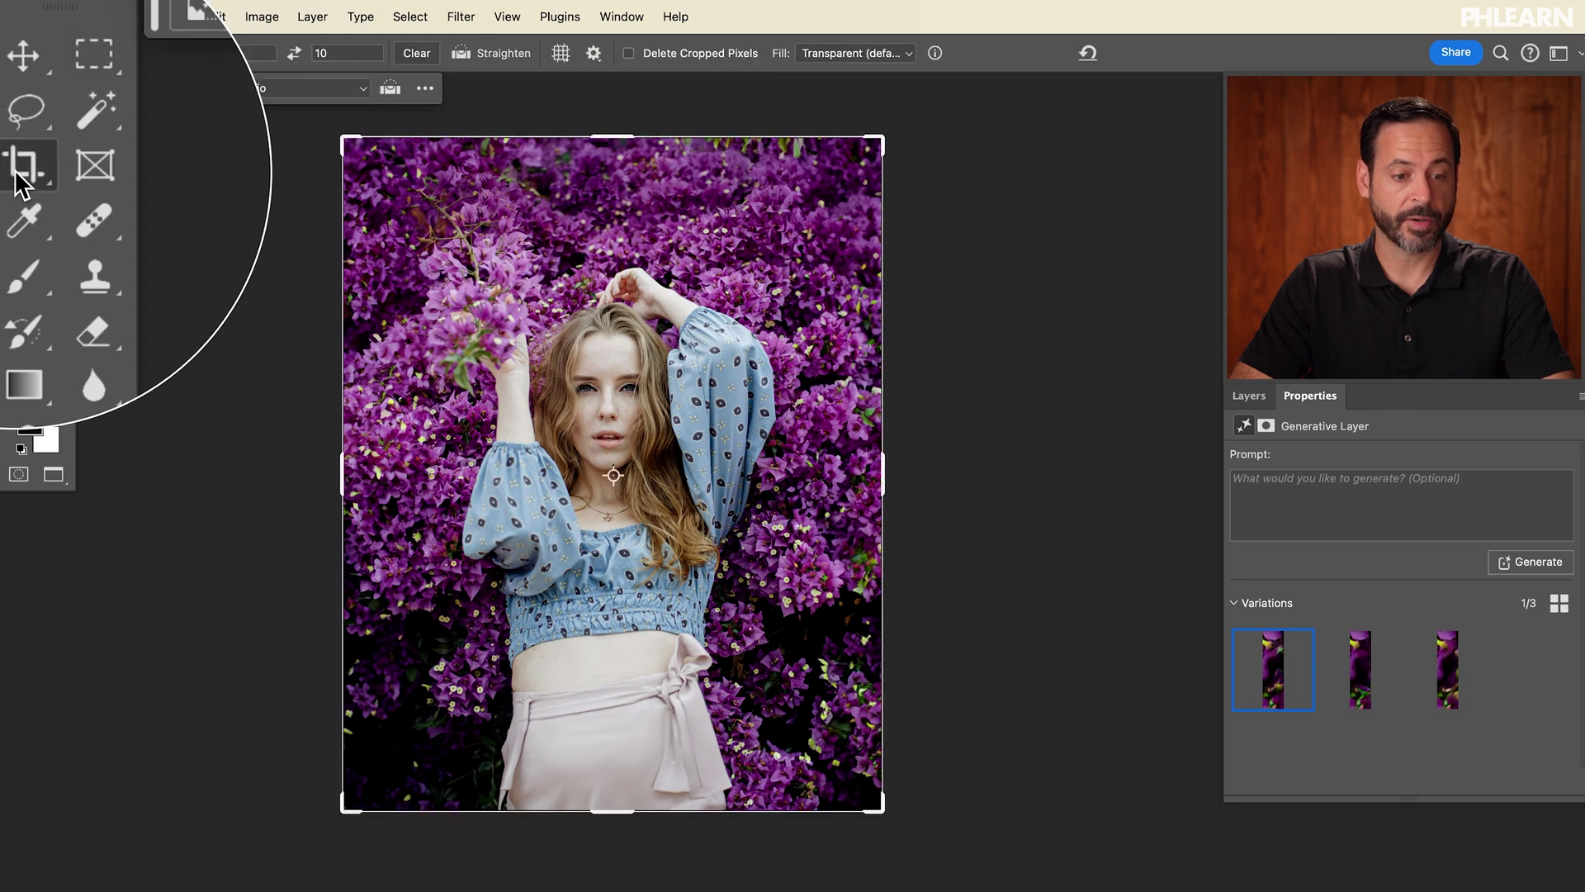